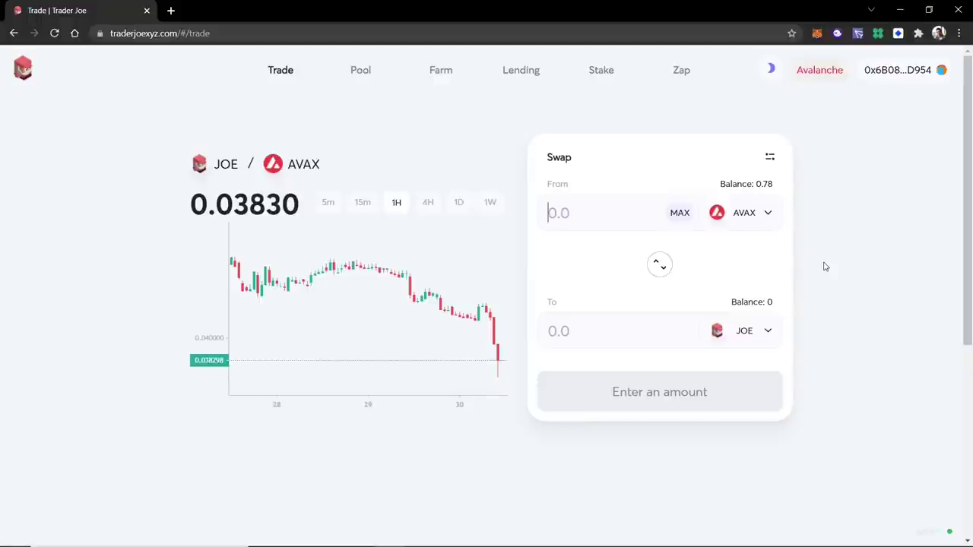
Swap 0.3 AVAX for JOE, confirm the transaction in MetaMask and close the submission notice
type("0.3")
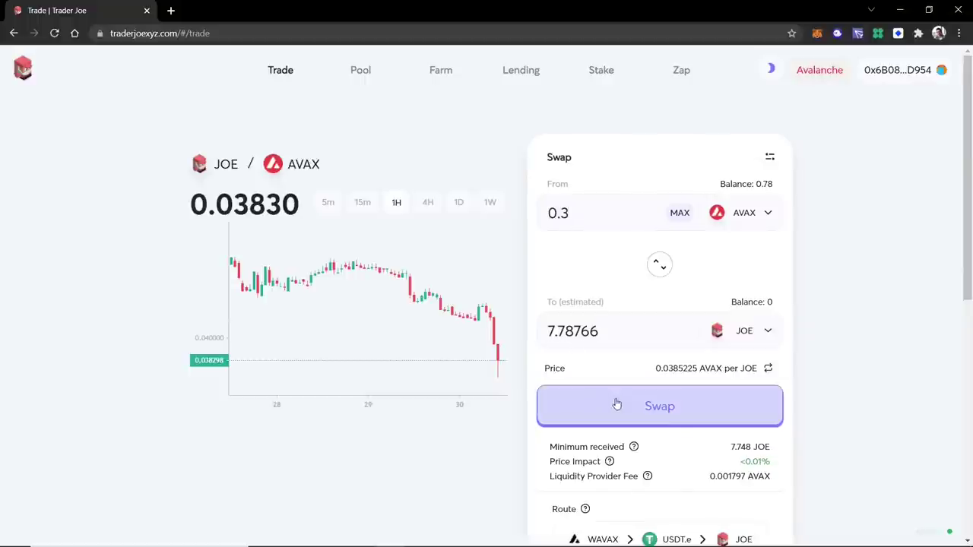
left_click(678, 415)
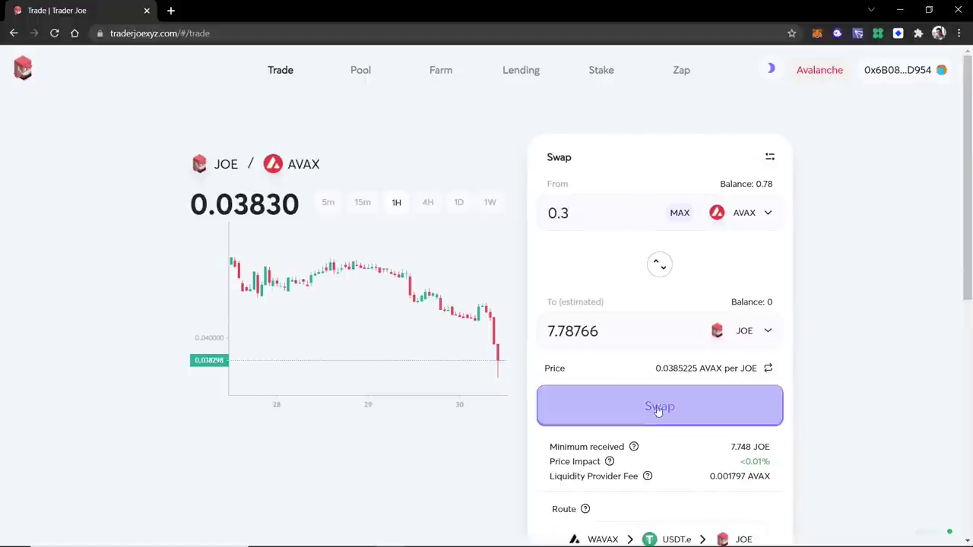
left_click(498, 406)
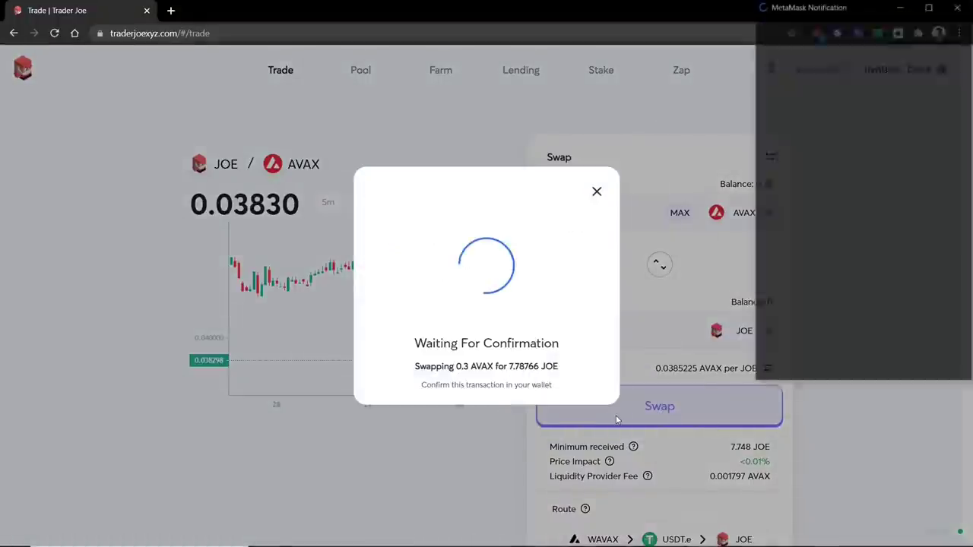
scroll(915, 284, "down", 2)
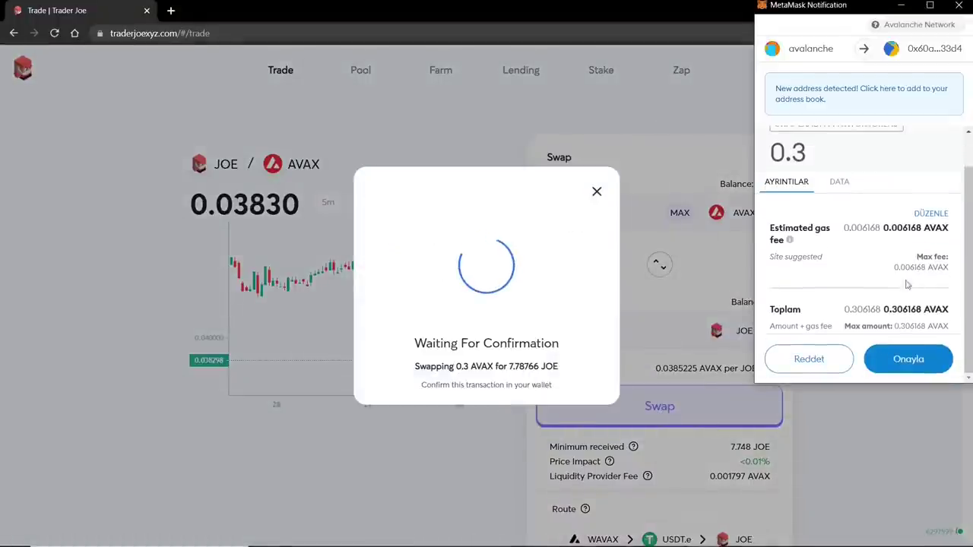
left_click(912, 368)
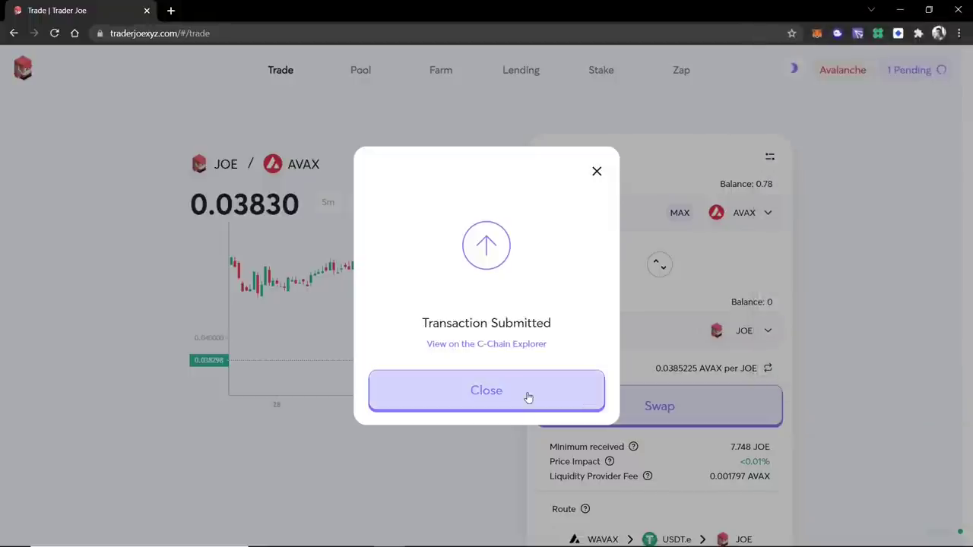
left_click(563, 378)
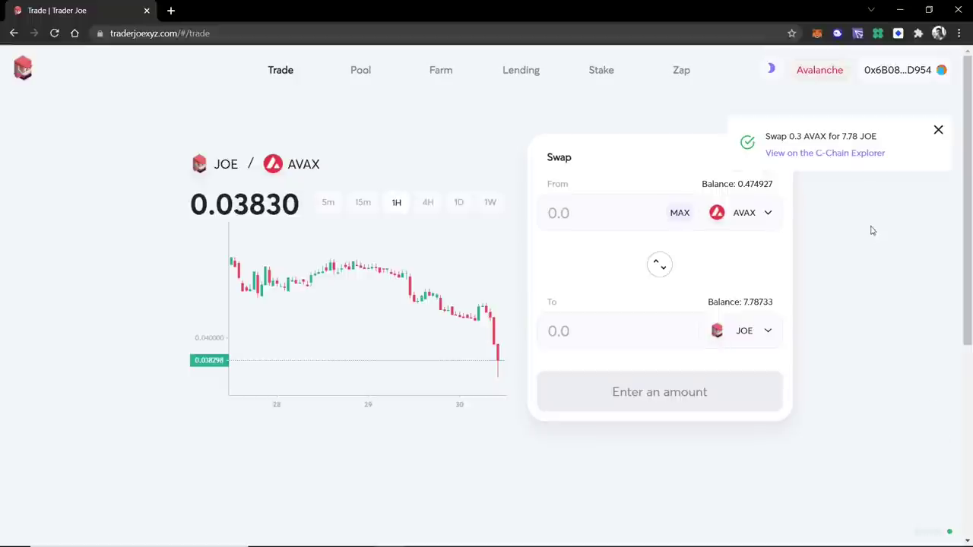
Open the JOE-AVAX liquidity pool from the list of pools
left_click(360, 71)
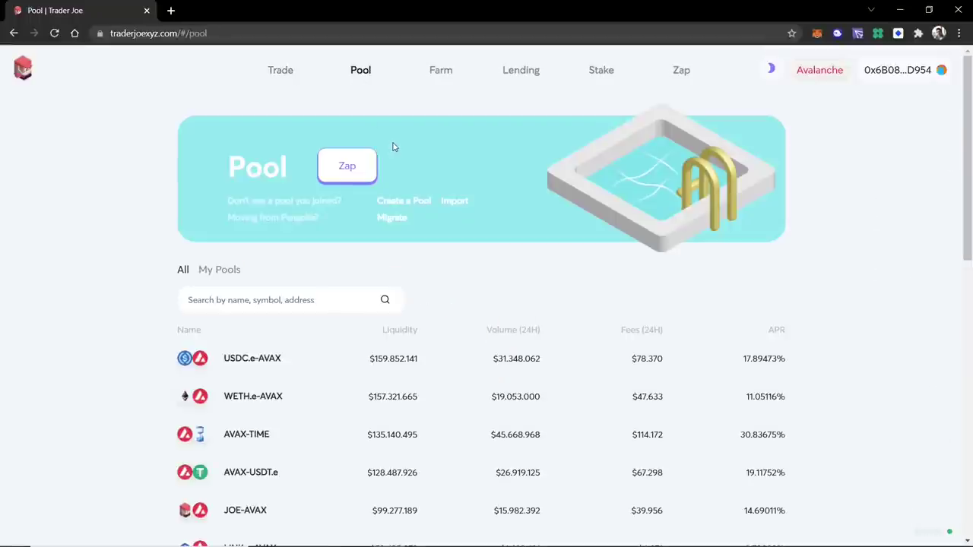
scroll(394, 146, "down", 2)
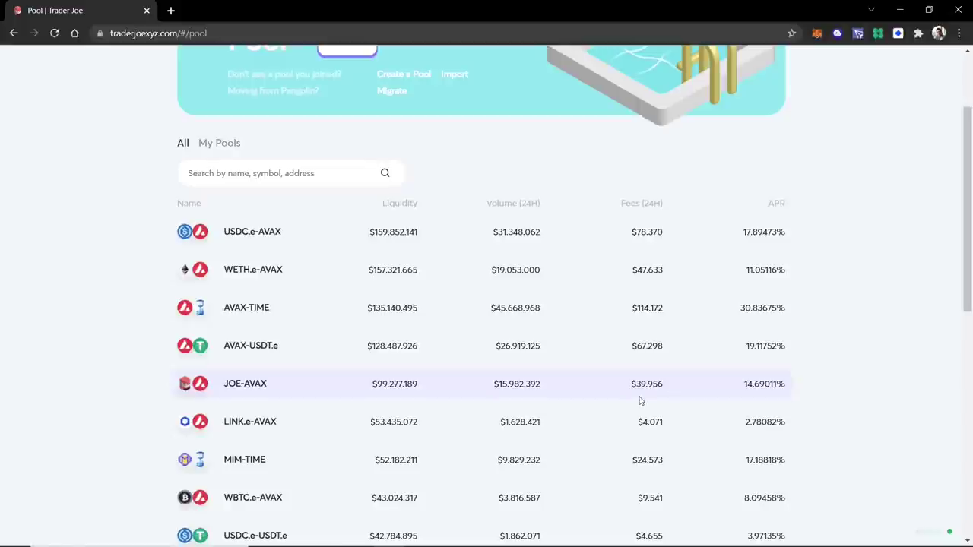
scroll(258, 387, "down", 1)
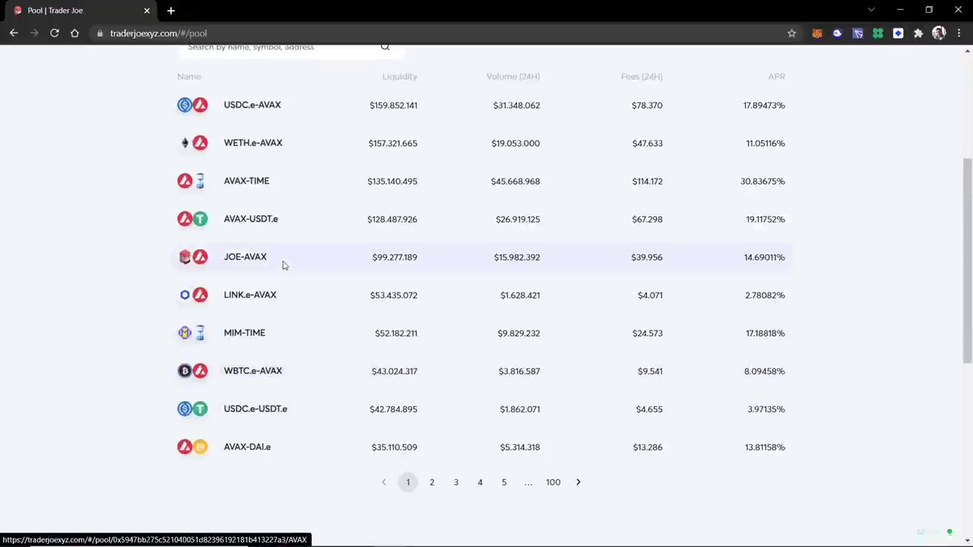
left_click(262, 261)
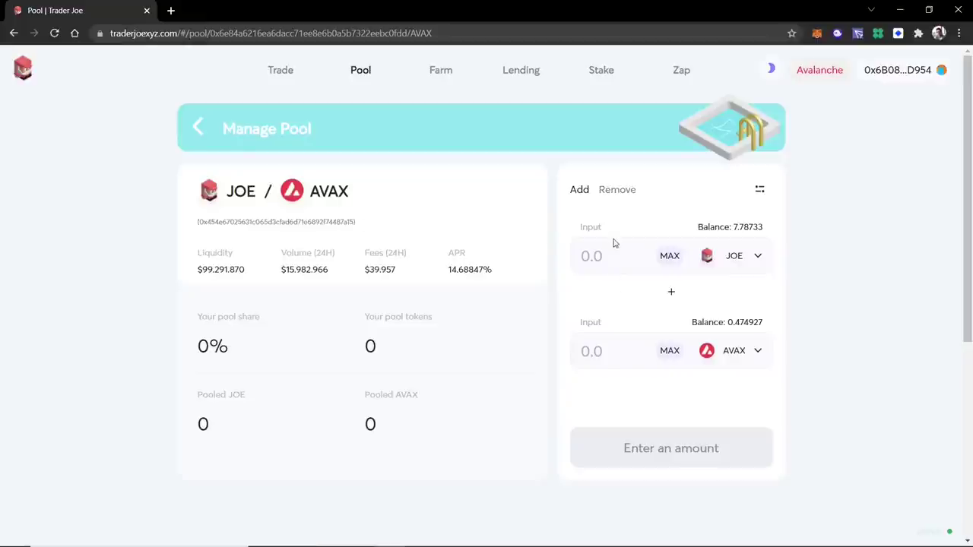
Examine the pool's Remove form with 50% and Max amounts, and return to adding liquidity
left_click(625, 193)
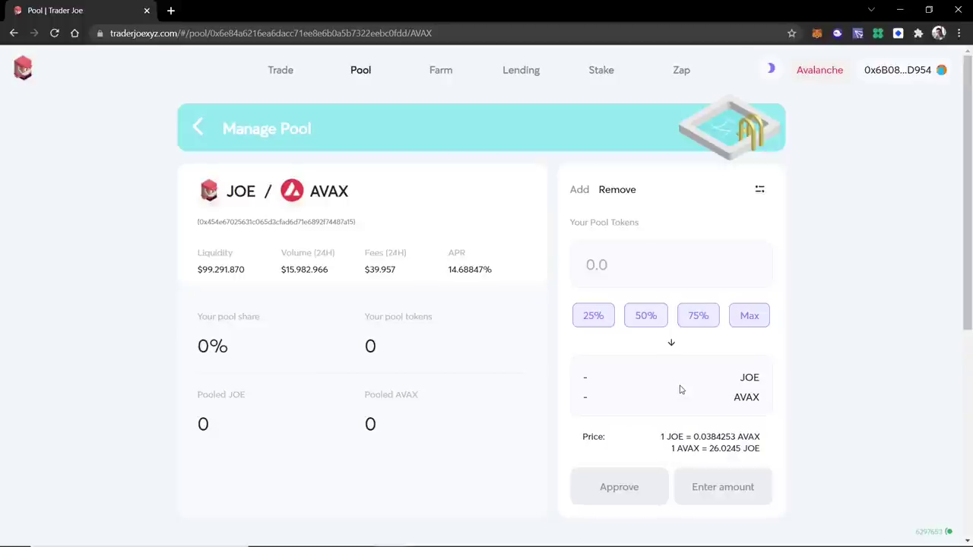
left_click(645, 317)
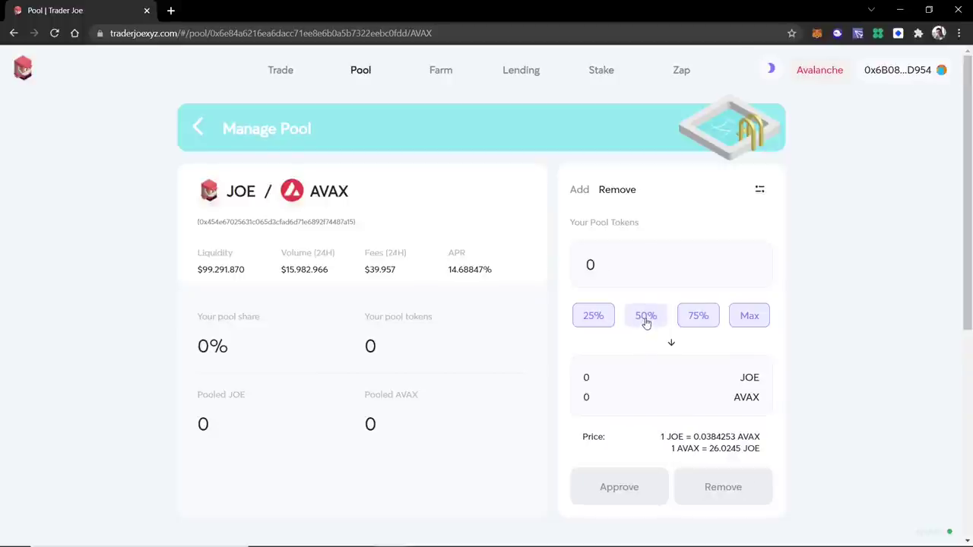
left_click(751, 321)
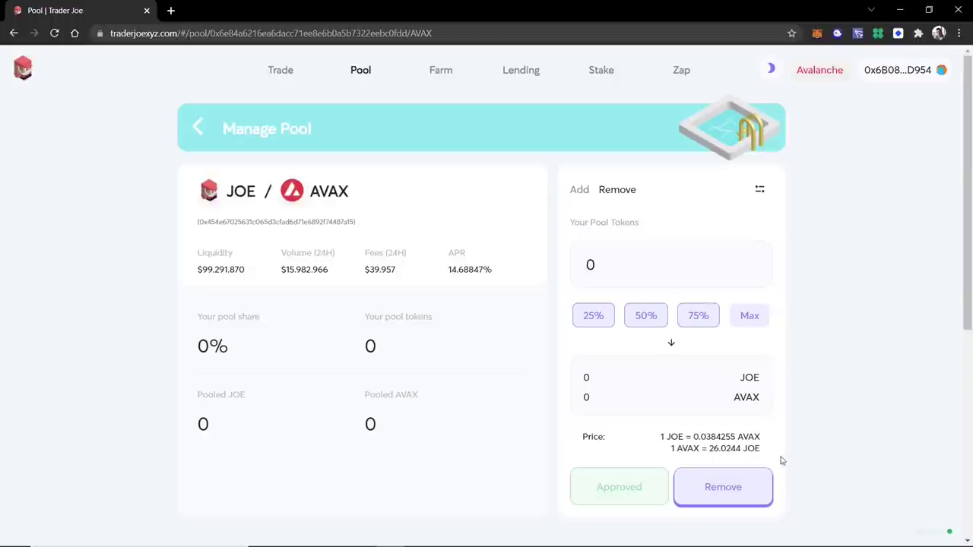
left_click(577, 190)
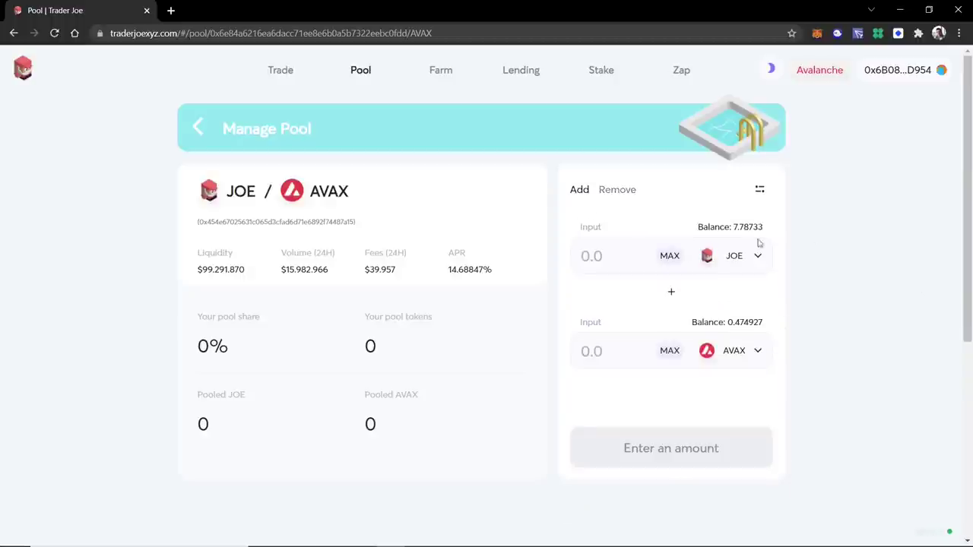
Supply the maximum JOE with the matching AVAX to the pool, approving JOE spending in MetaMask
left_click(669, 256)
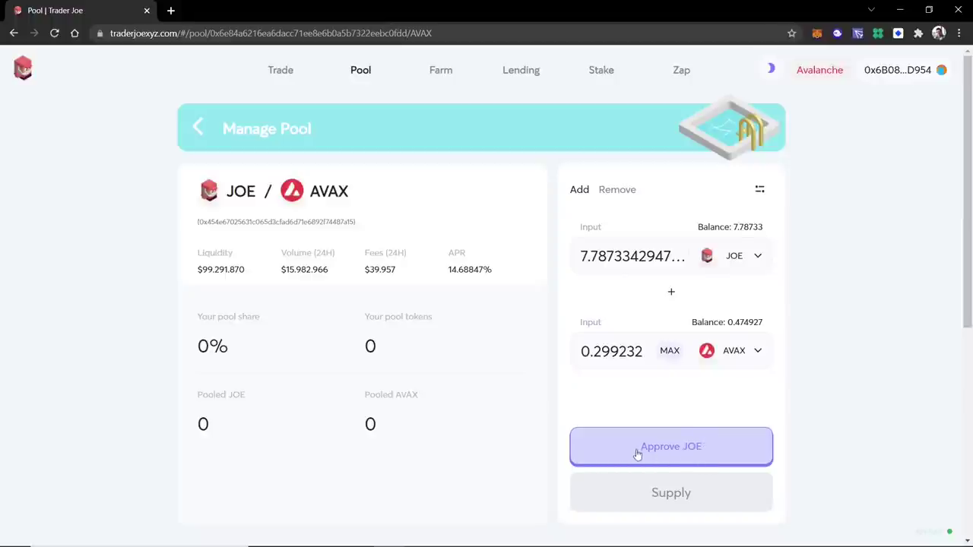
left_click(691, 453)
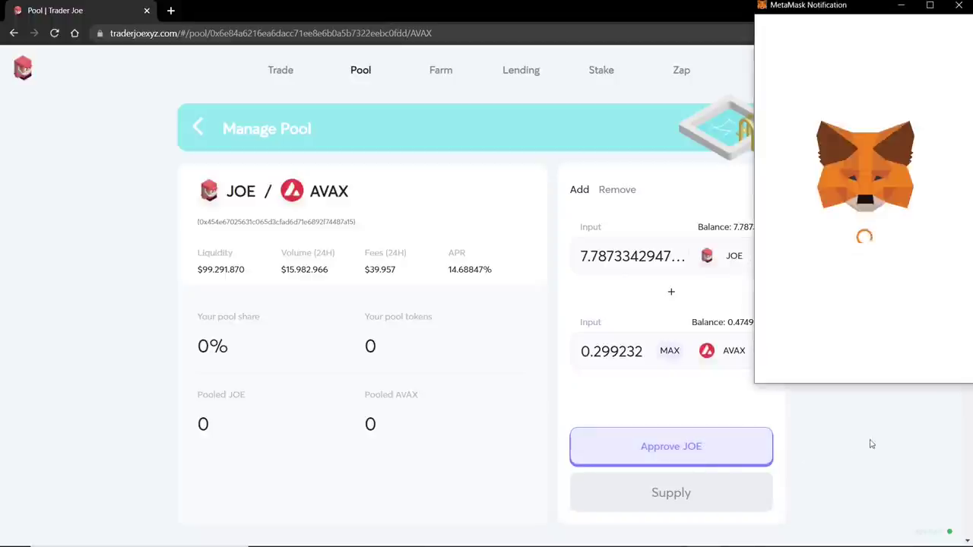
scroll(921, 317, "down", 1)
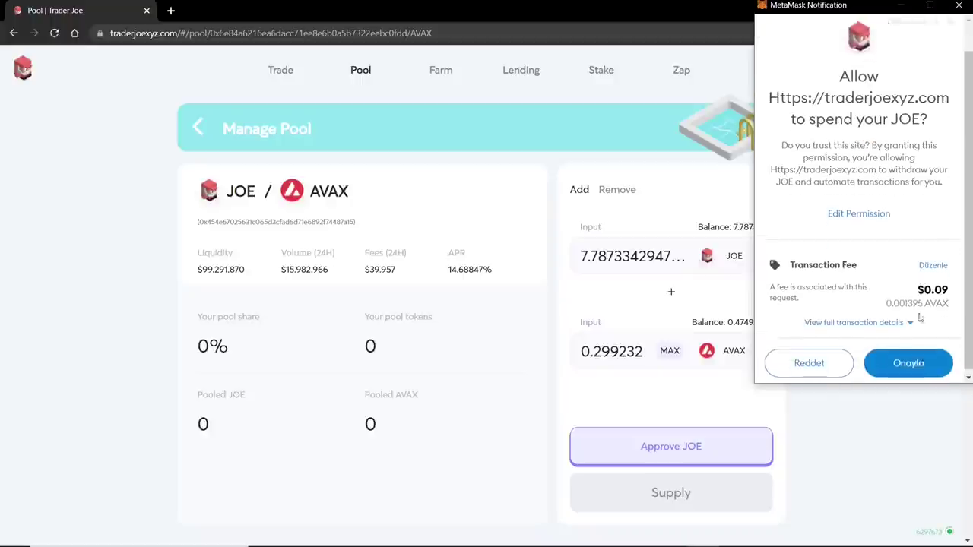
left_click(920, 365)
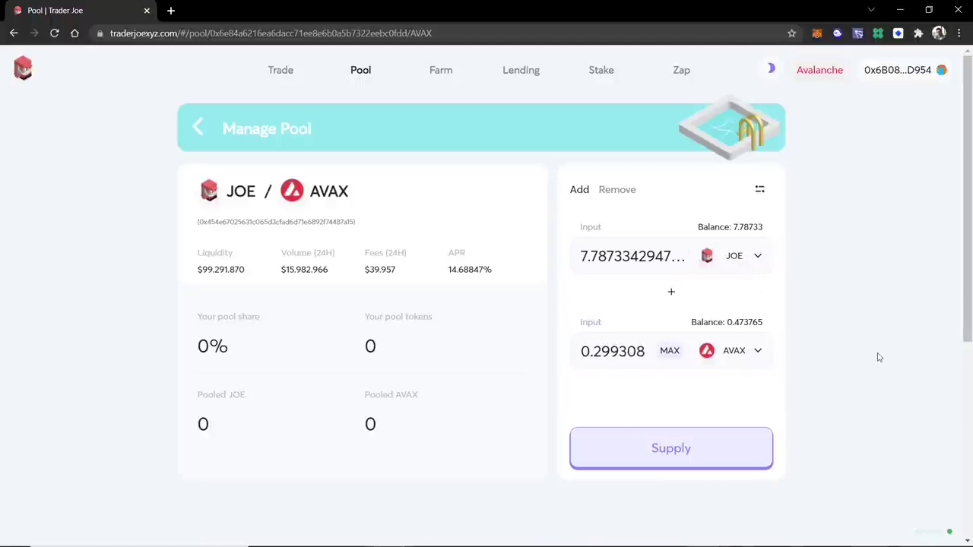
left_click(686, 454)
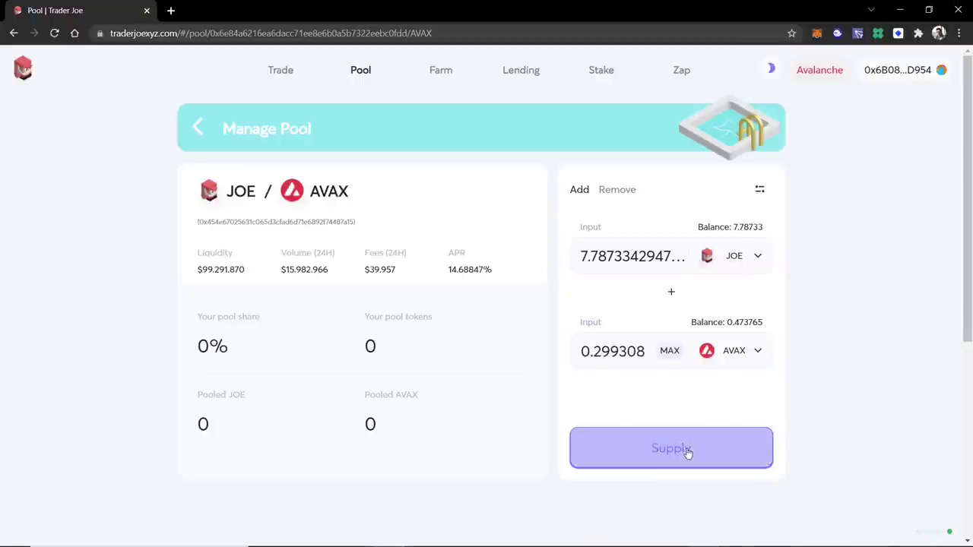
left_click(490, 426)
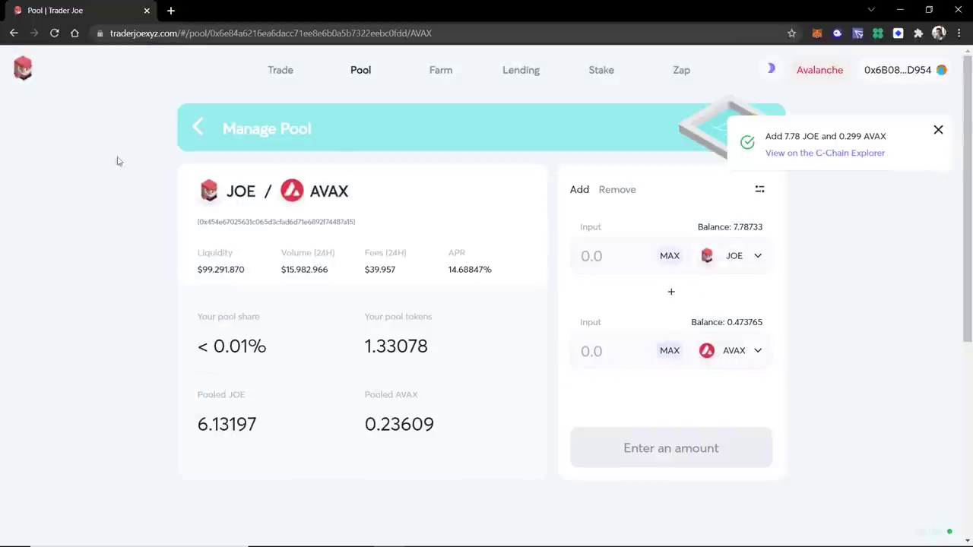
Open the JOE-AVAX farm among the #JOERUSH double reward farms
left_click(443, 73)
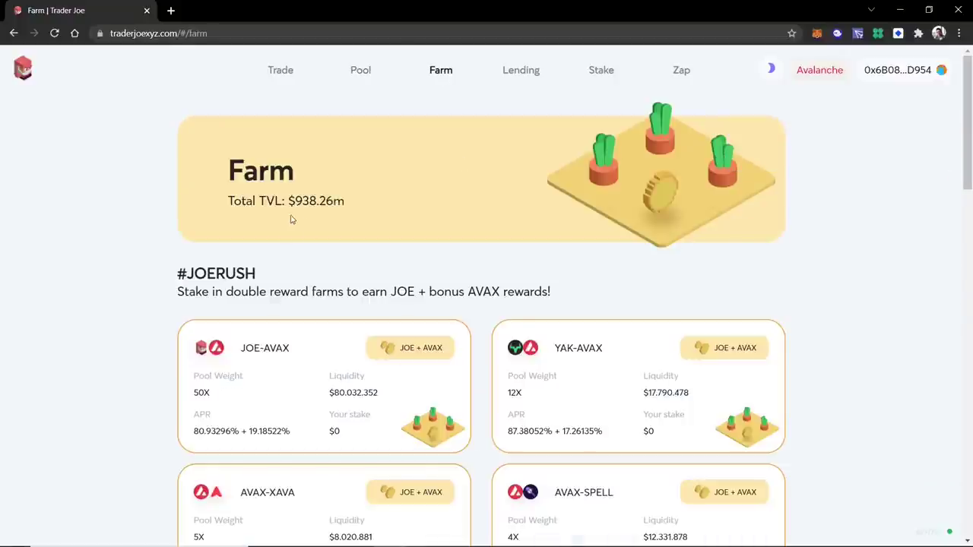
left_click(291, 373)
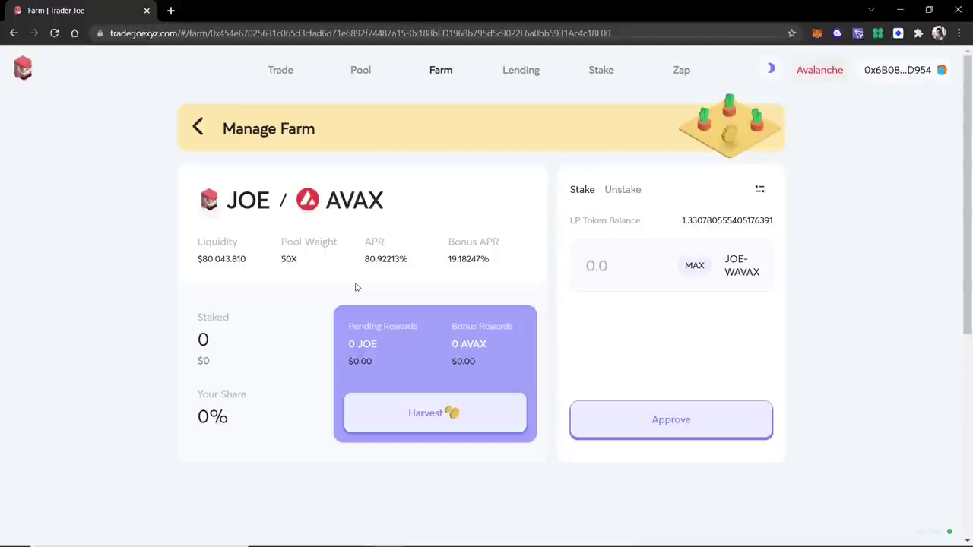
Examine the farm's Unstake form with the maximum amount, and return to staking
left_click(622, 189)
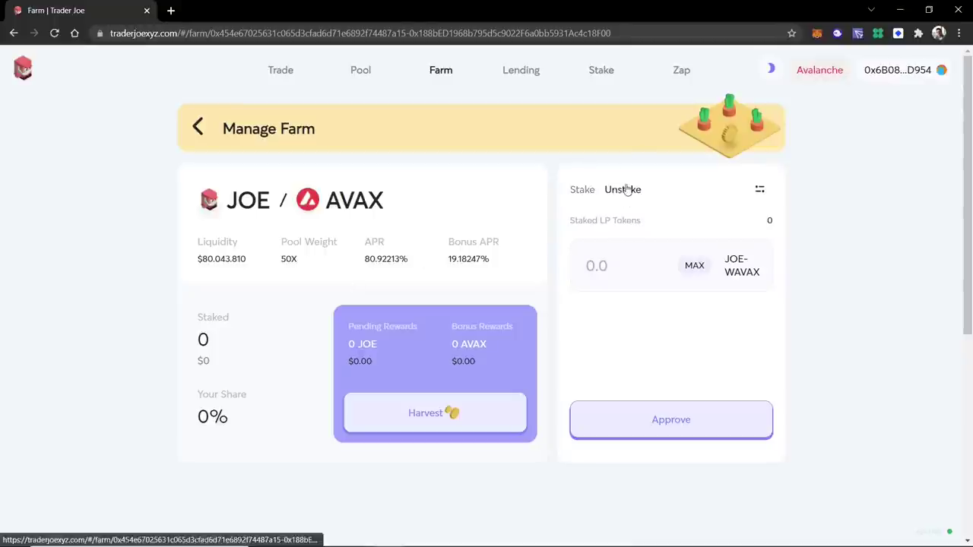
left_click(695, 266)
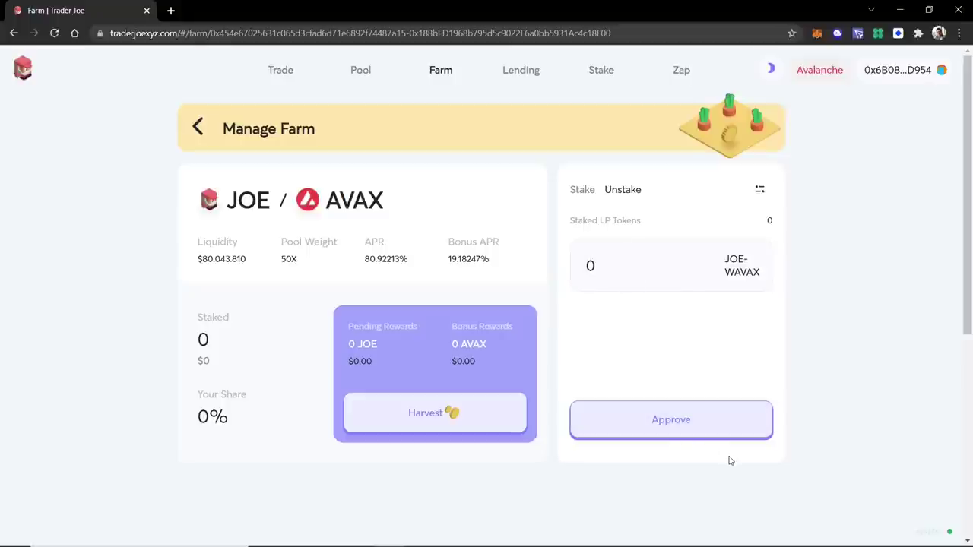
left_click(582, 190)
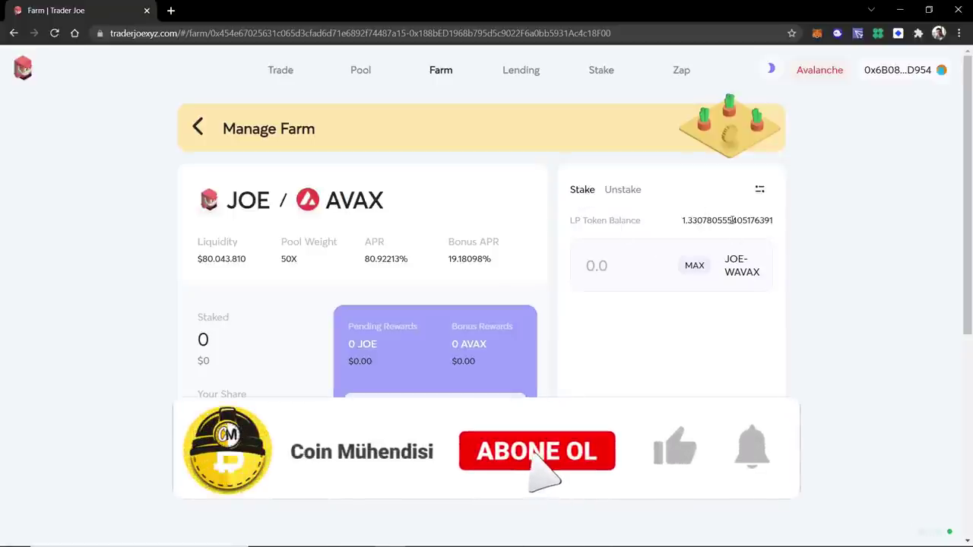
Stake the maximum JOE-WAVAX LP tokens in the farm, approving JLP spending and confirming the deposit in MetaMask
left_click(696, 269)
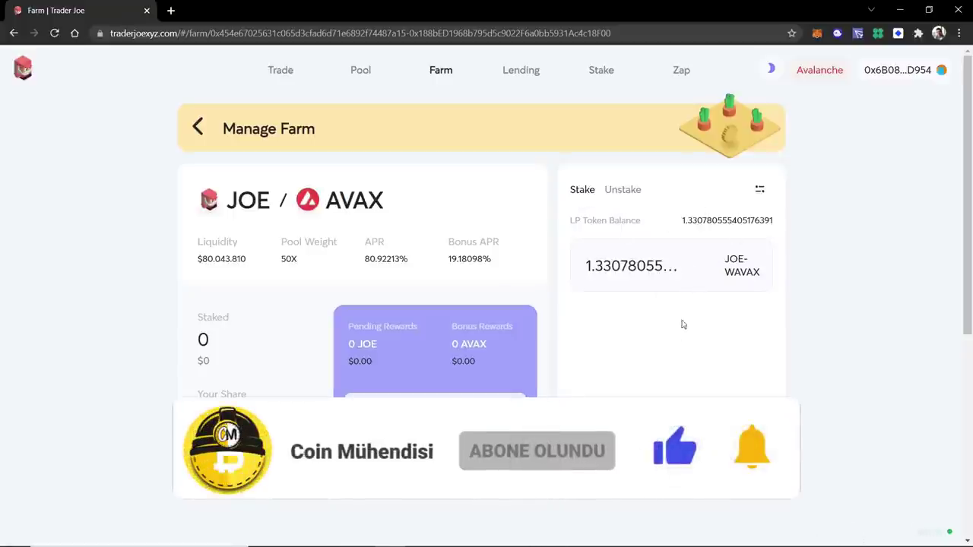
left_click(681, 426)
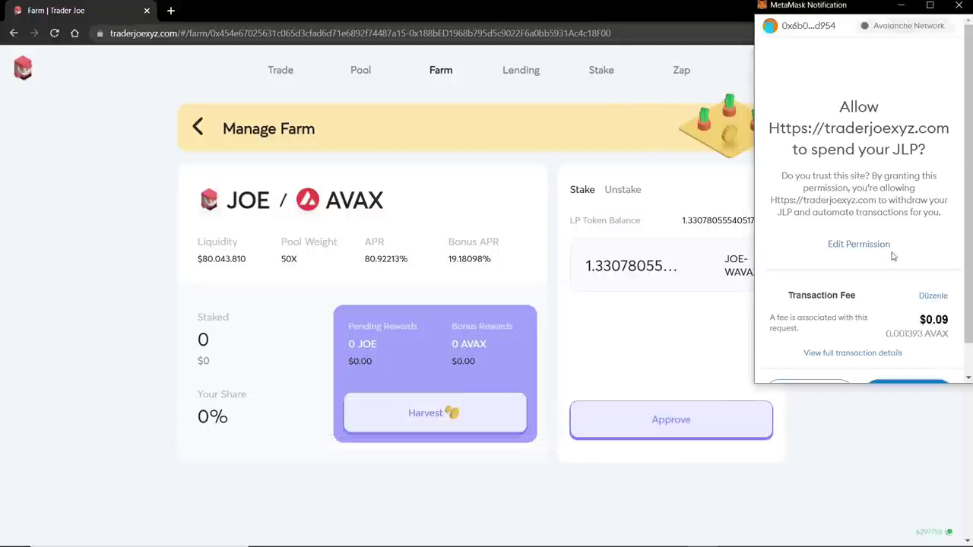
left_click(923, 360)
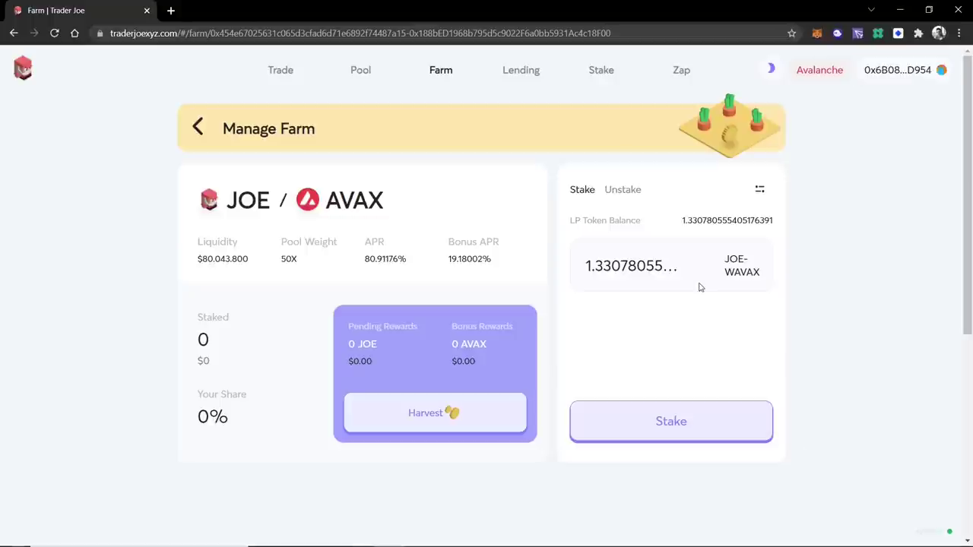
left_click(695, 421)
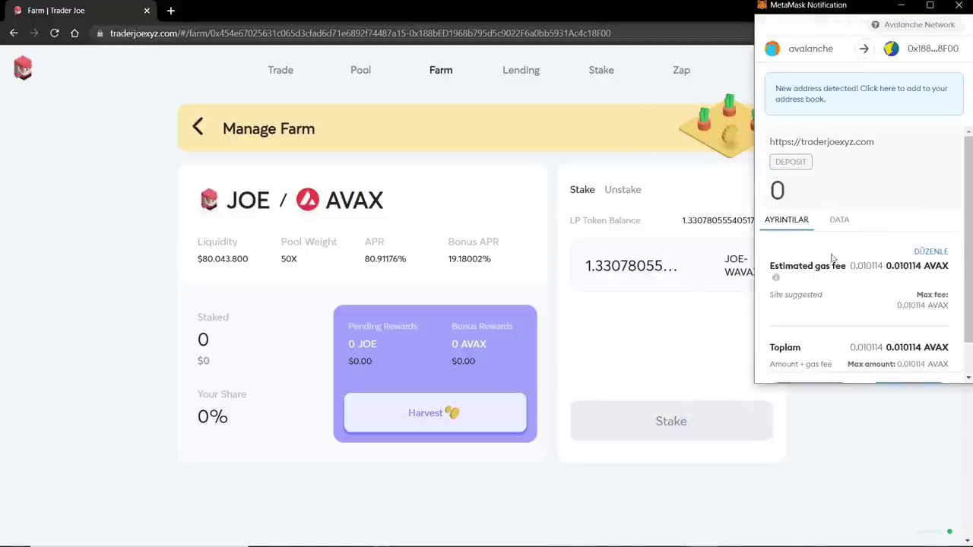
scroll(897, 335, "down", 2)
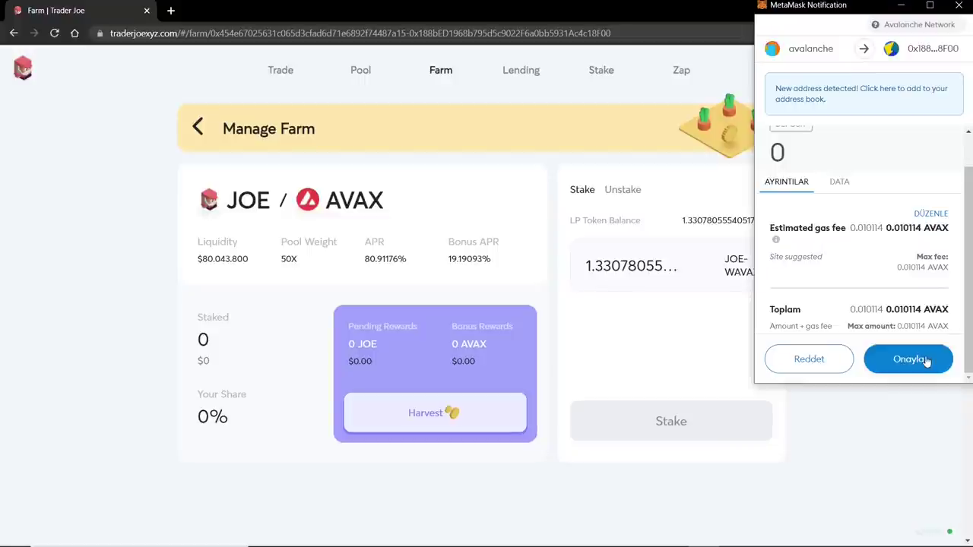
left_click(926, 362)
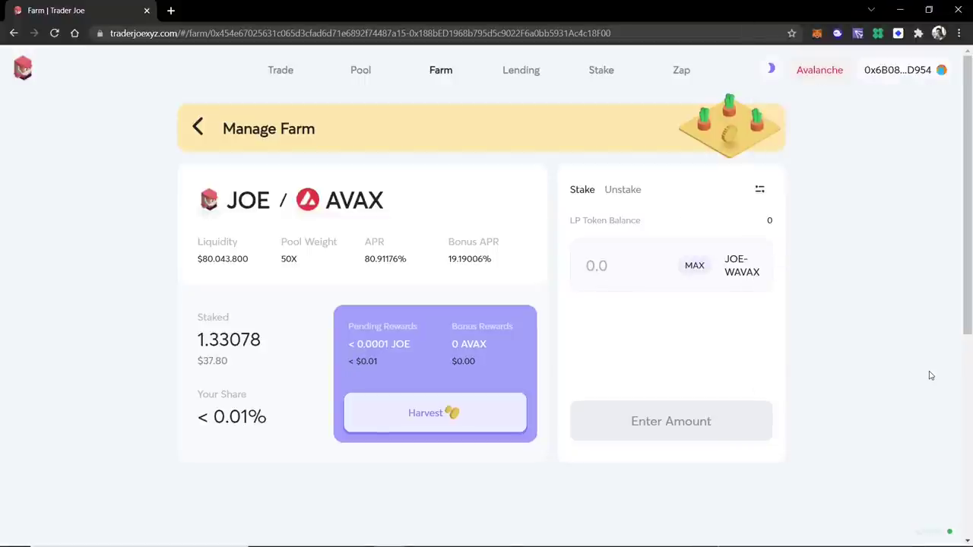
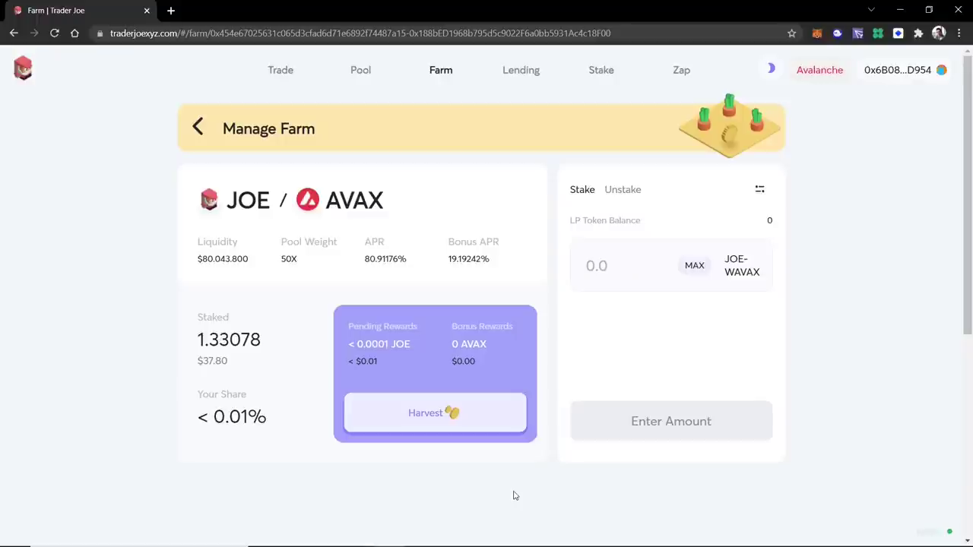
Examine the deposit and borrowing rates of the tokens offered for lending
left_click(523, 72)
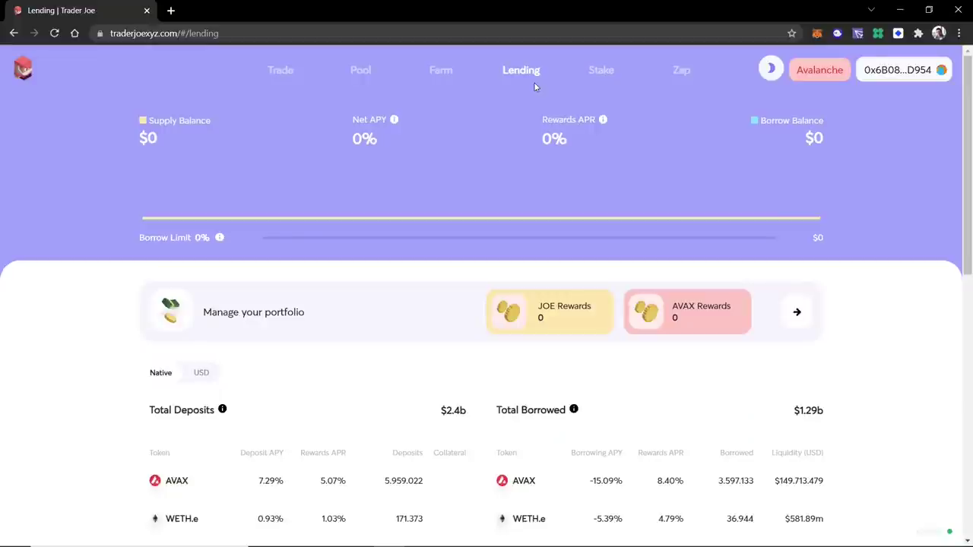
scroll(525, 88, "down", 3)
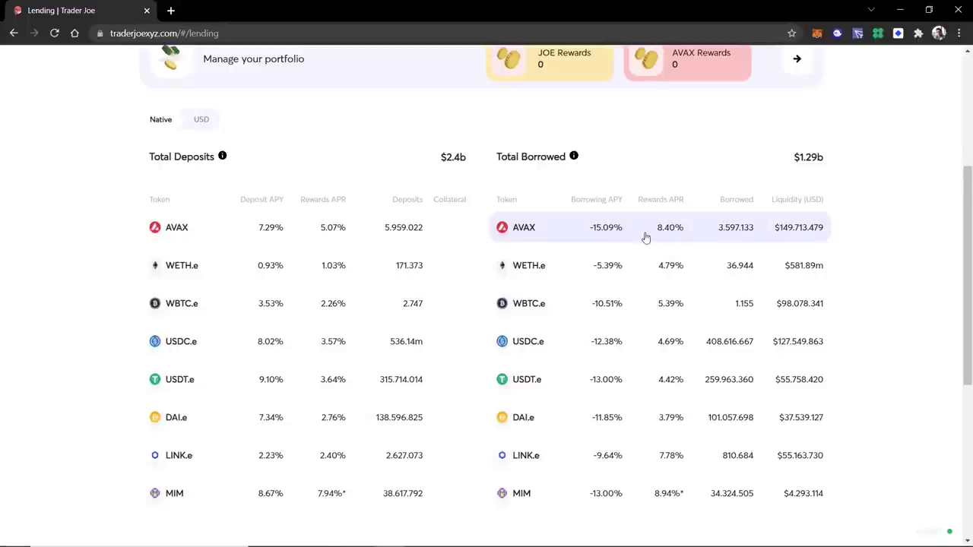
scroll(836, 248, "down", 2)
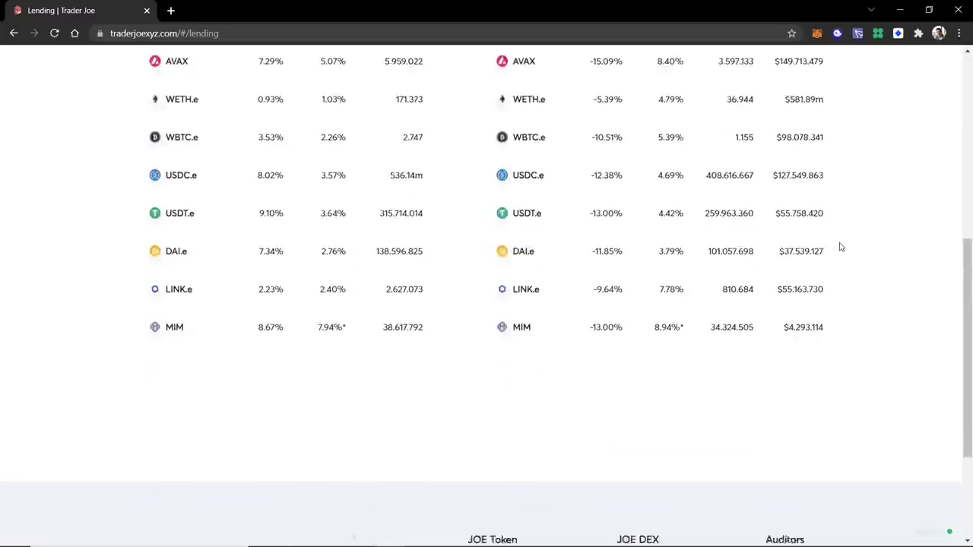
Deposit 0.1 AVAX into the AVAX lending market and confirm the transaction in MetaMask
scroll(841, 247, "up", 4)
scroll(840, 269, "down", 2)
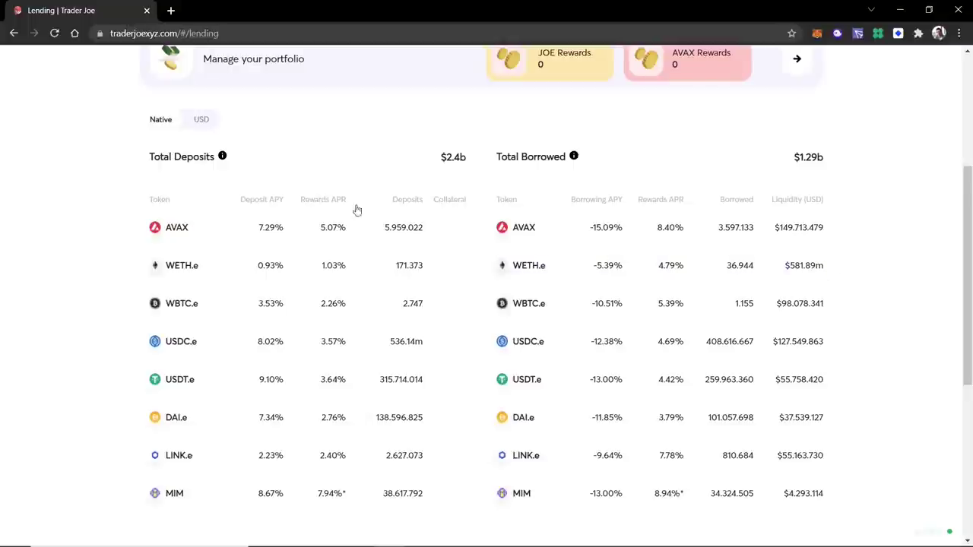
left_click(182, 229)
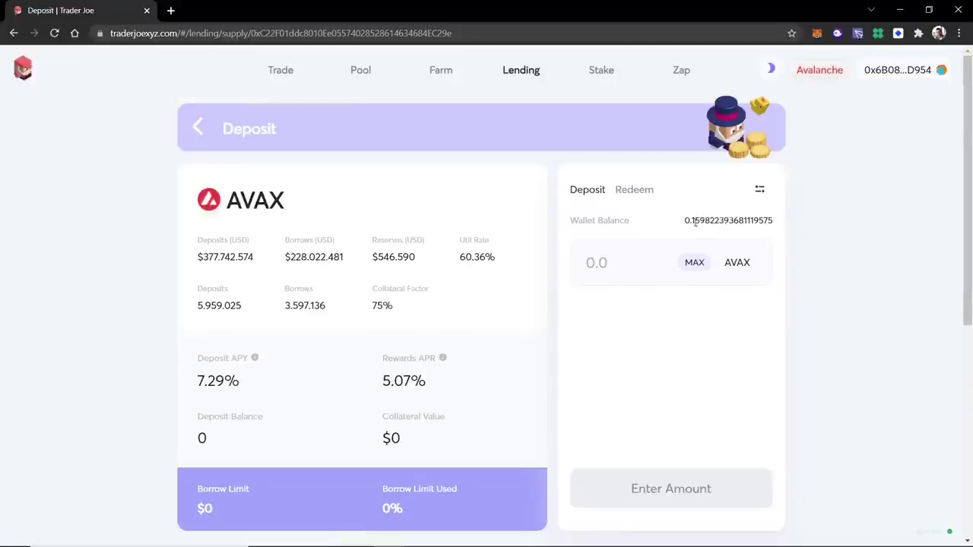
left_click(632, 293)
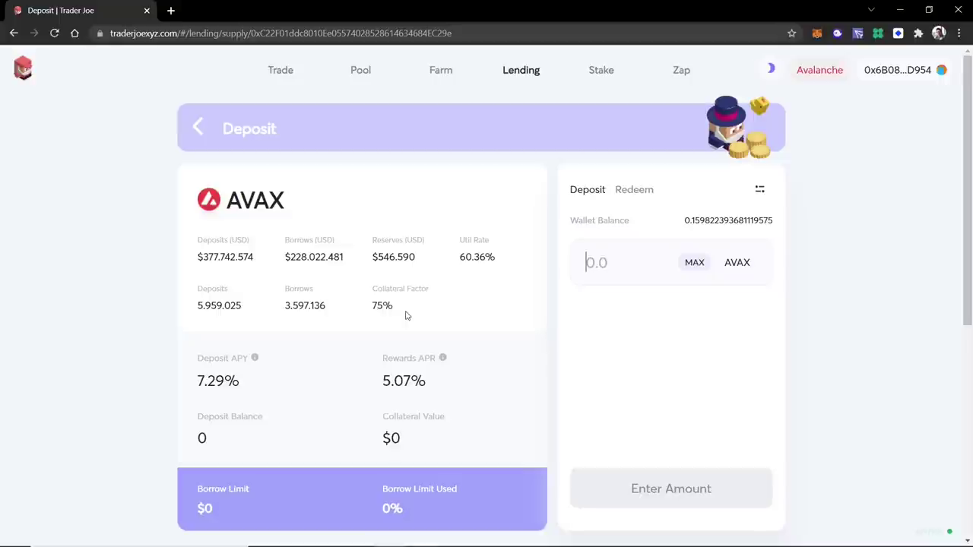
type("0.1")
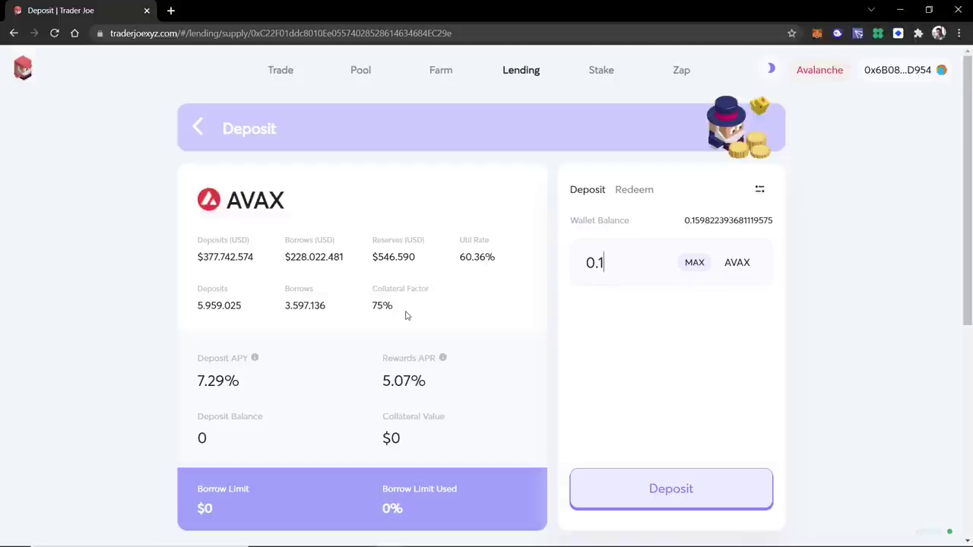
left_click(652, 484)
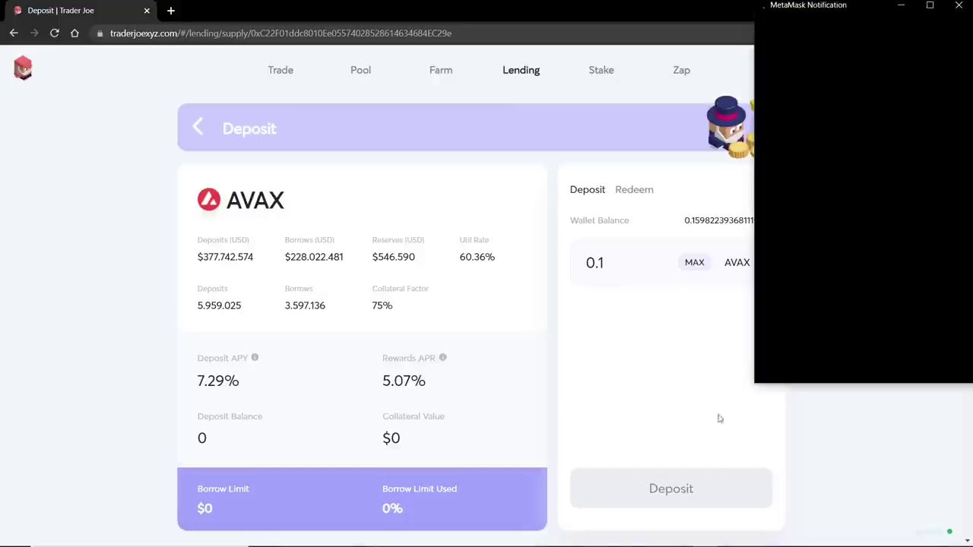
scroll(935, 260, "down", 1)
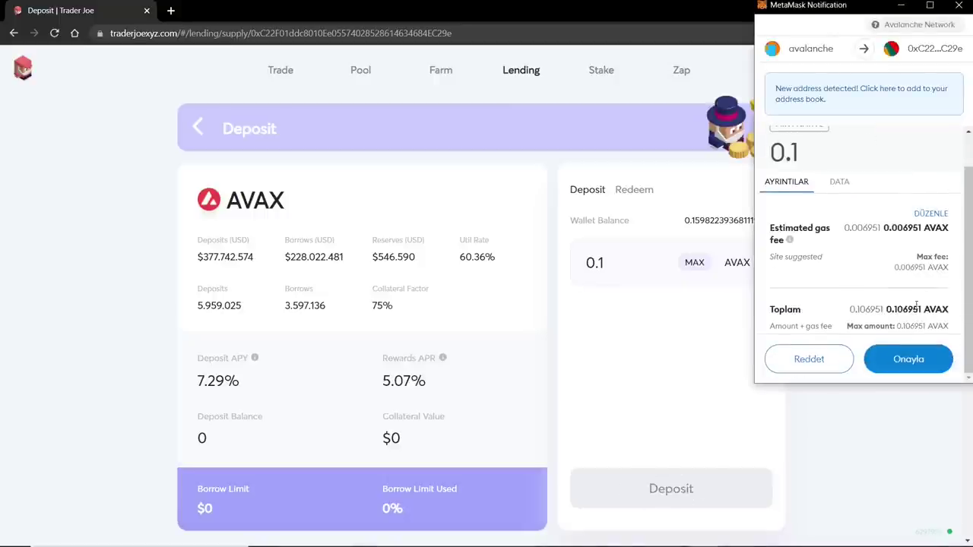
left_click(916, 361)
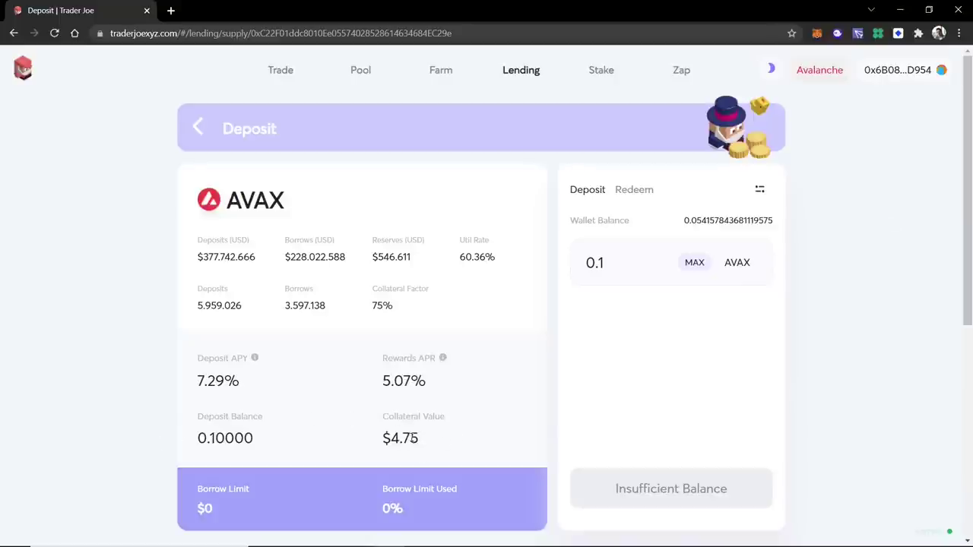
Enable the AVAX deposit as collateral in the lending overview and confirm the transaction in MetaMask
left_click(530, 72)
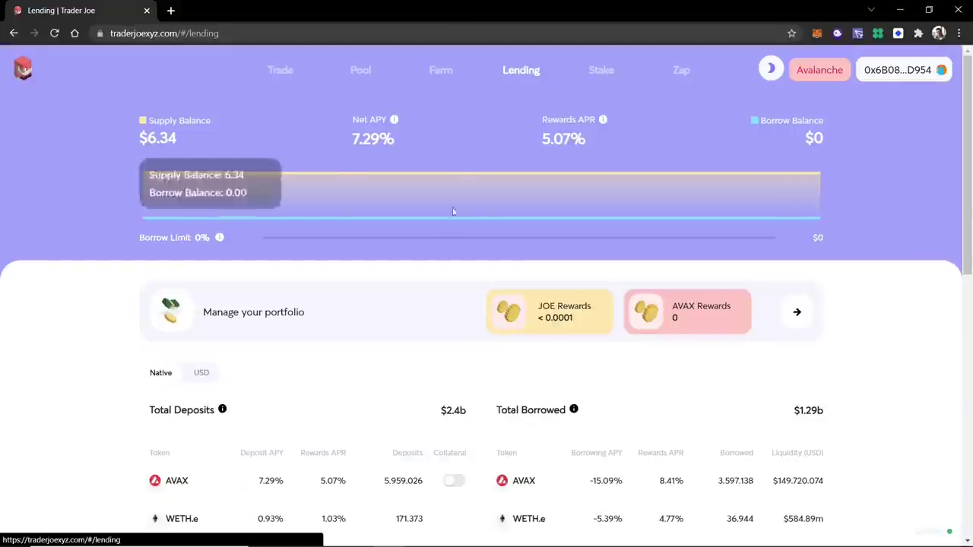
scroll(462, 271, "down", 3)
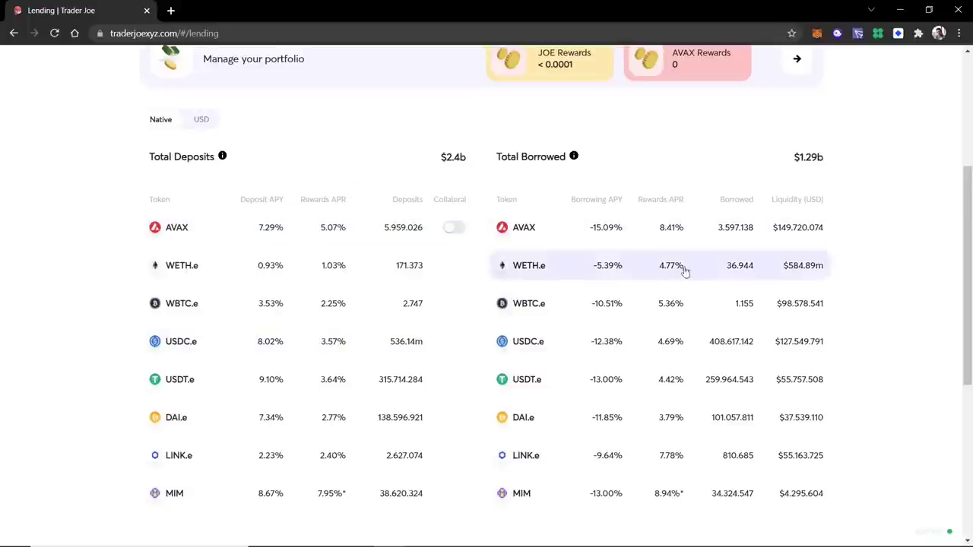
left_click(449, 232)
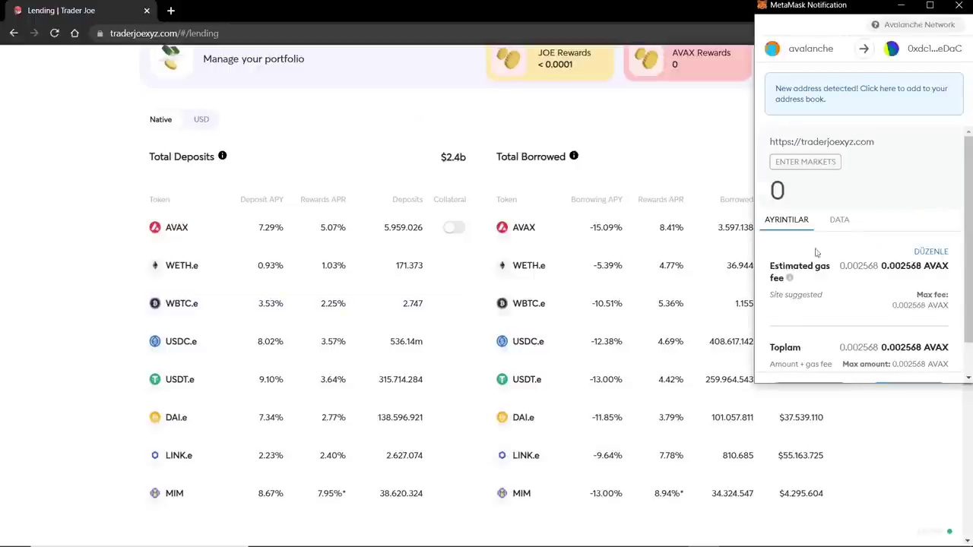
scroll(882, 254, "down", 1)
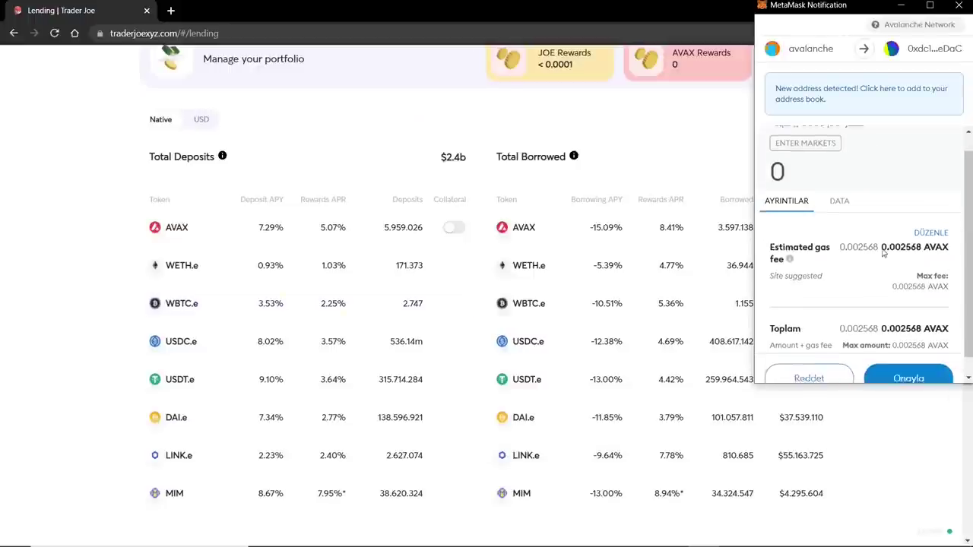
left_click(918, 362)
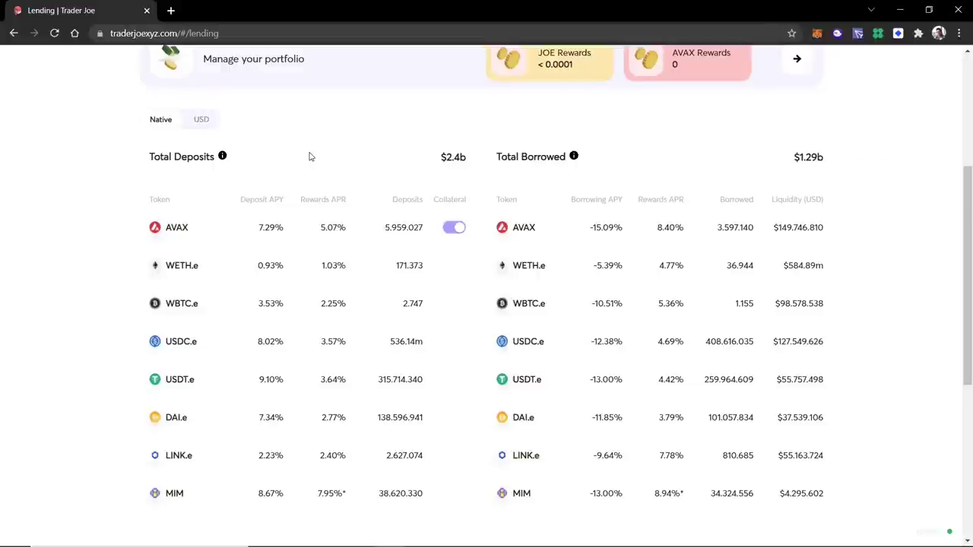
Borrow WETH.e using 50% of the borrow limit, confirm it in MetaMask and dismiss the notification
left_click(536, 272)
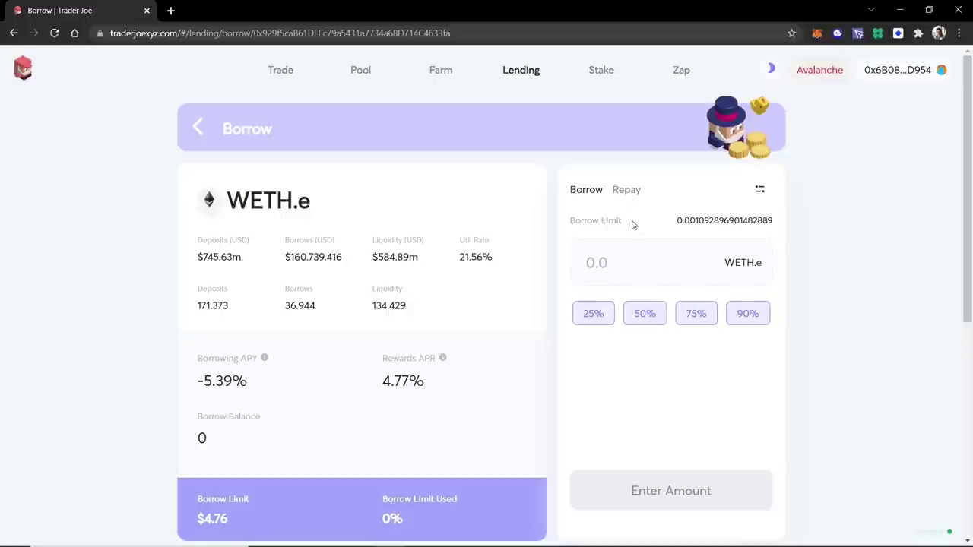
left_click(645, 313)
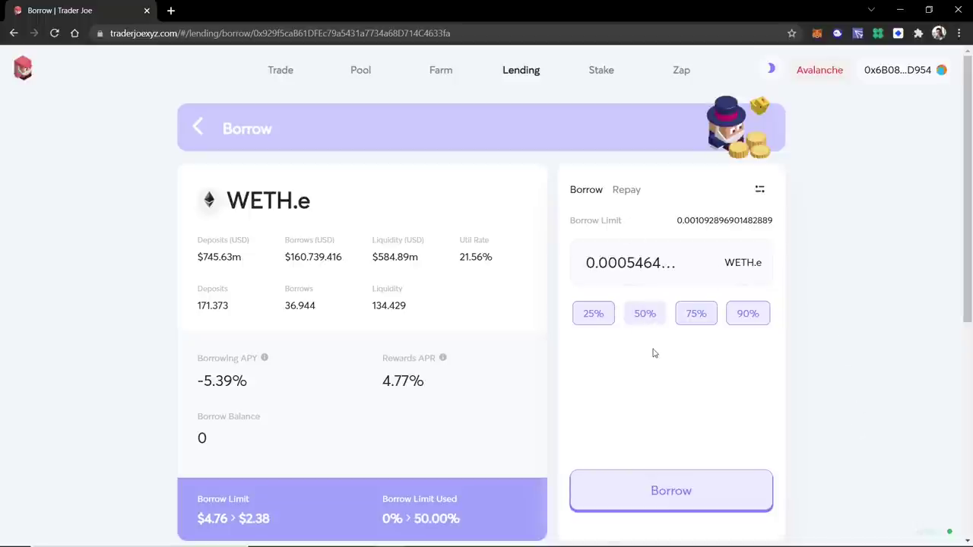
left_click(665, 492)
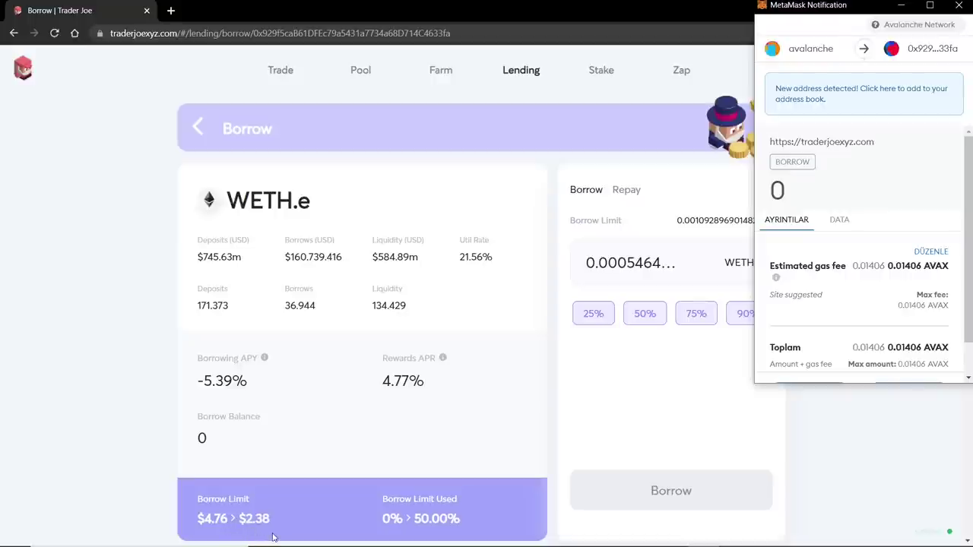
scroll(798, 309, "down", 1)
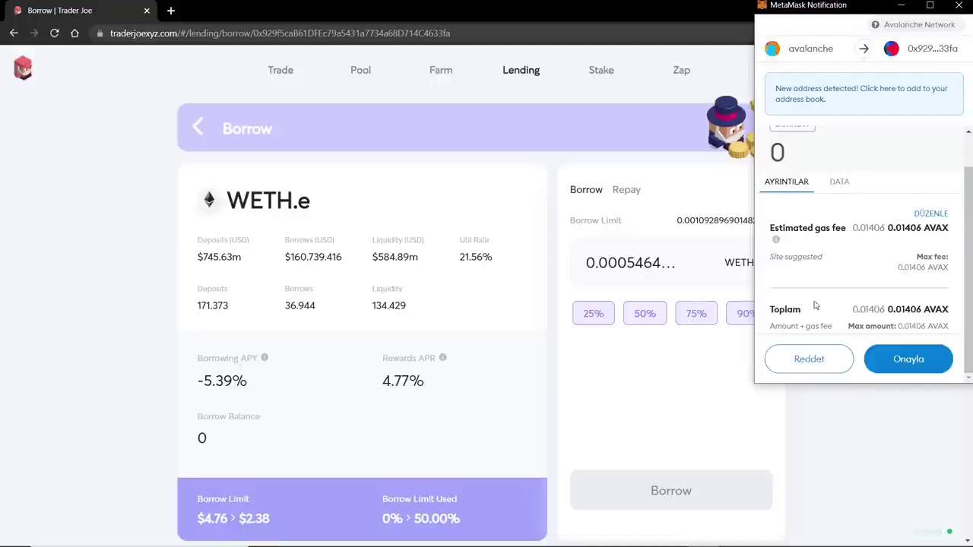
left_click(941, 357)
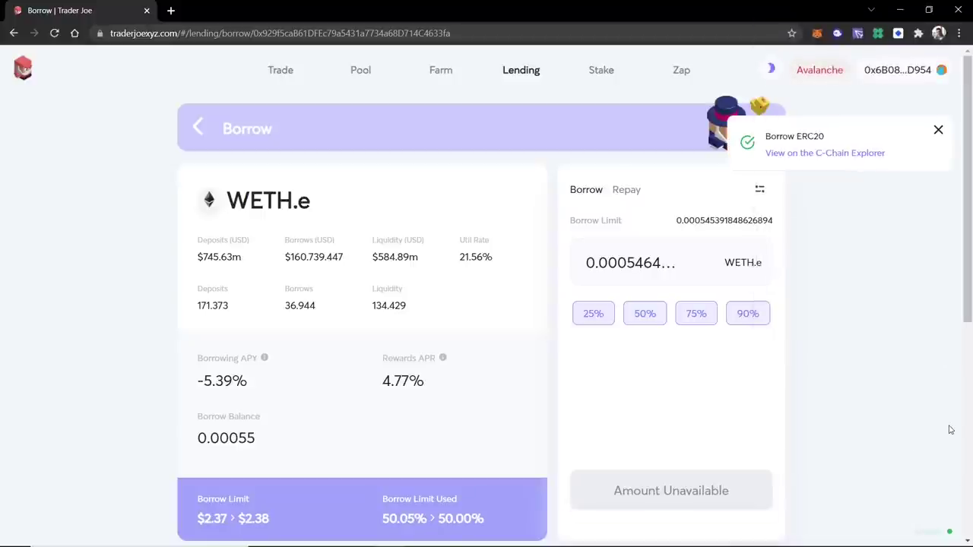
left_click(938, 129)
Repay the maximum amount of the WETH.e loan, approving the token spending in MetaMask first
left_click(521, 70)
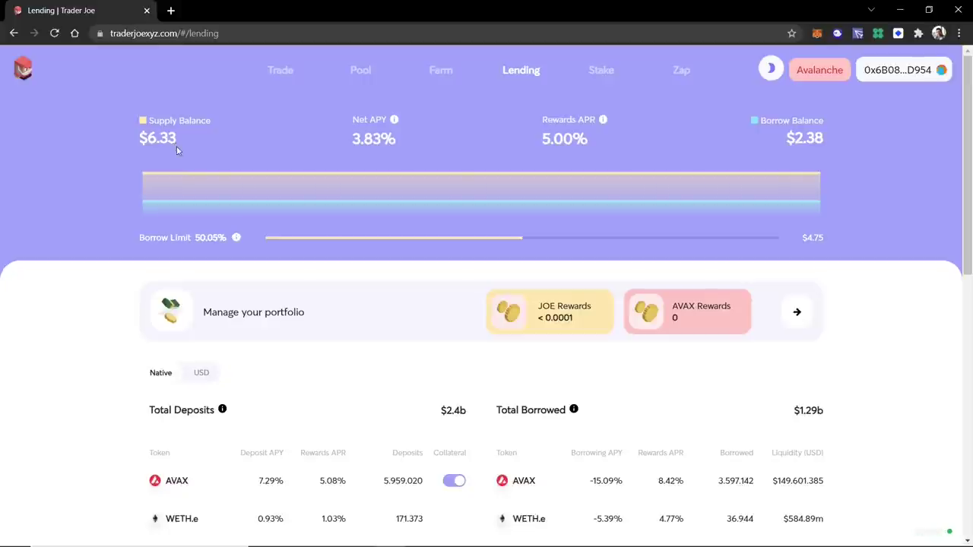
scroll(178, 157, "down", 3)
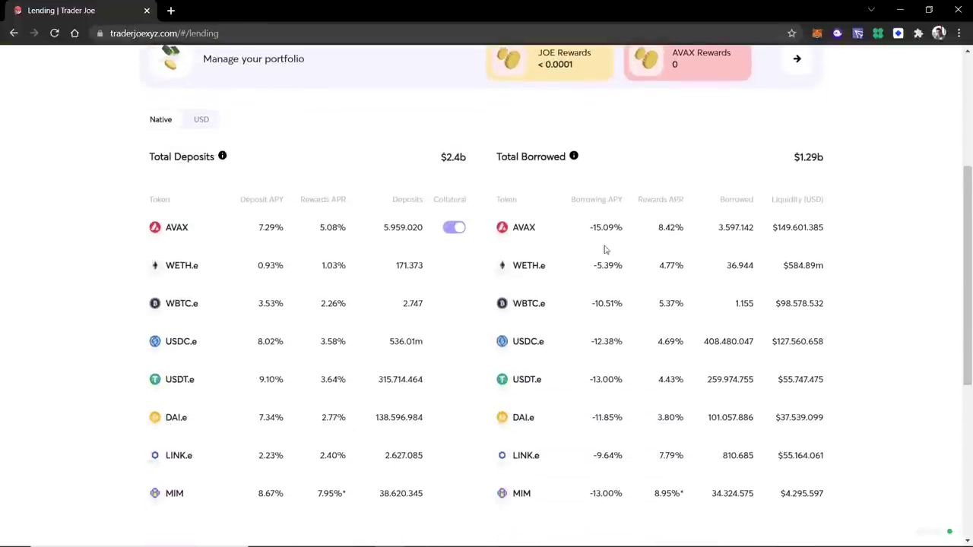
left_click(523, 268)
left_click(626, 191)
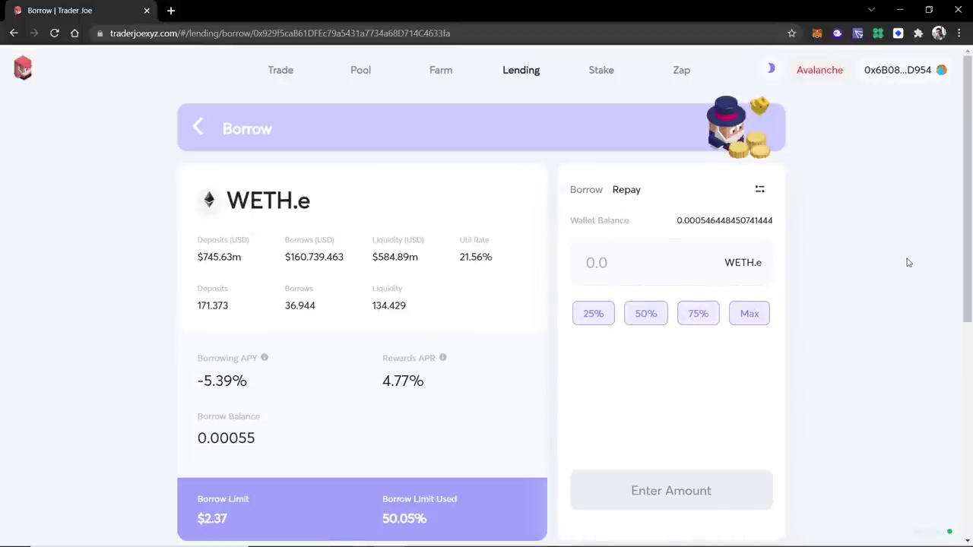
left_click(749, 313)
left_click(675, 500)
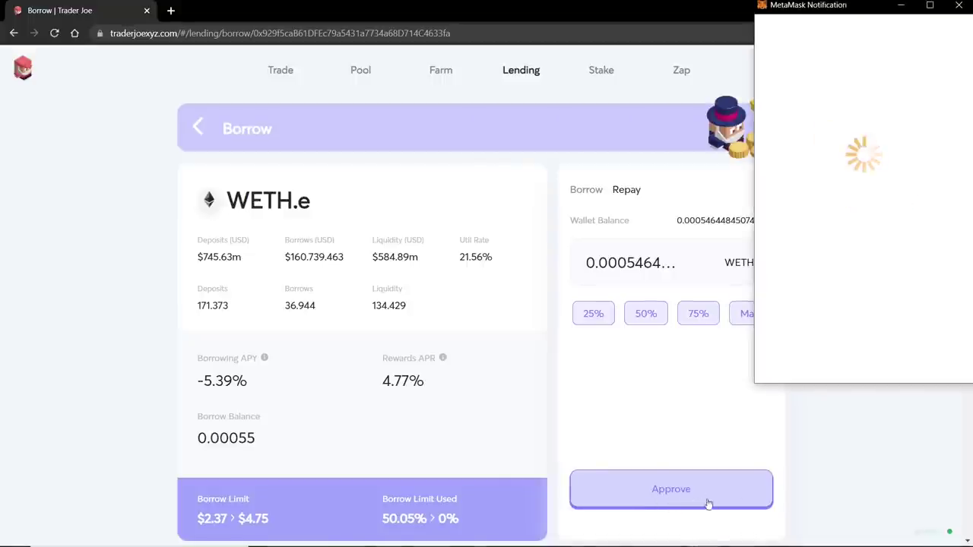
scroll(916, 361, "down", 1)
left_click(909, 360)
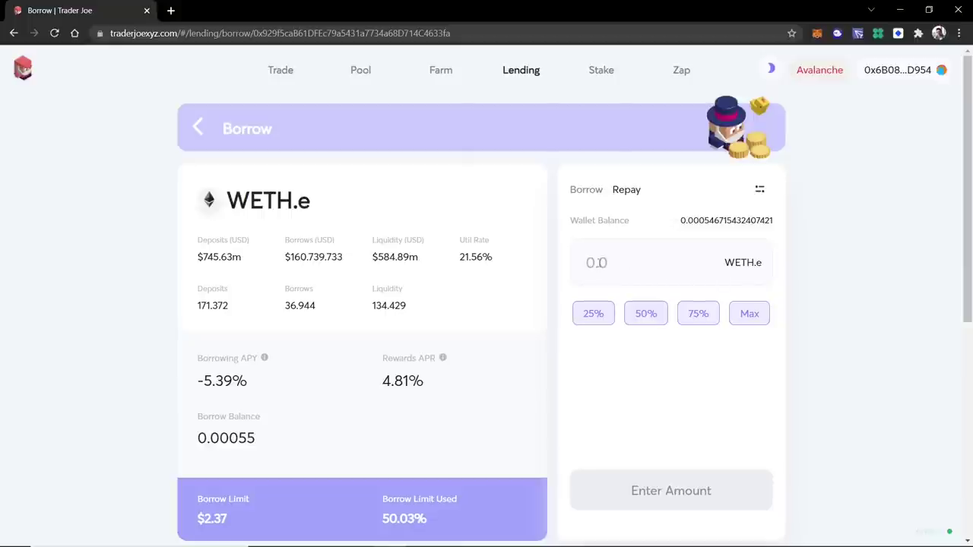
left_click(760, 324)
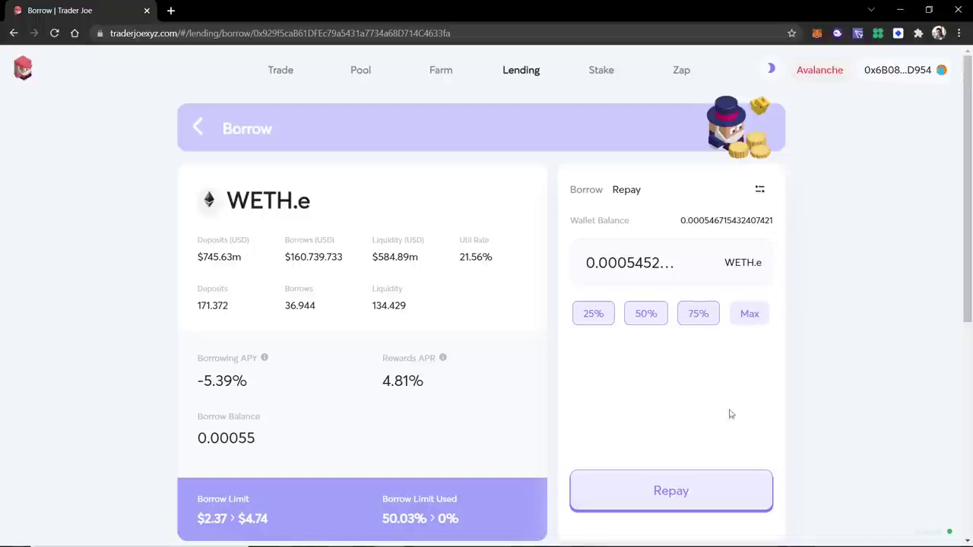
left_click(671, 481)
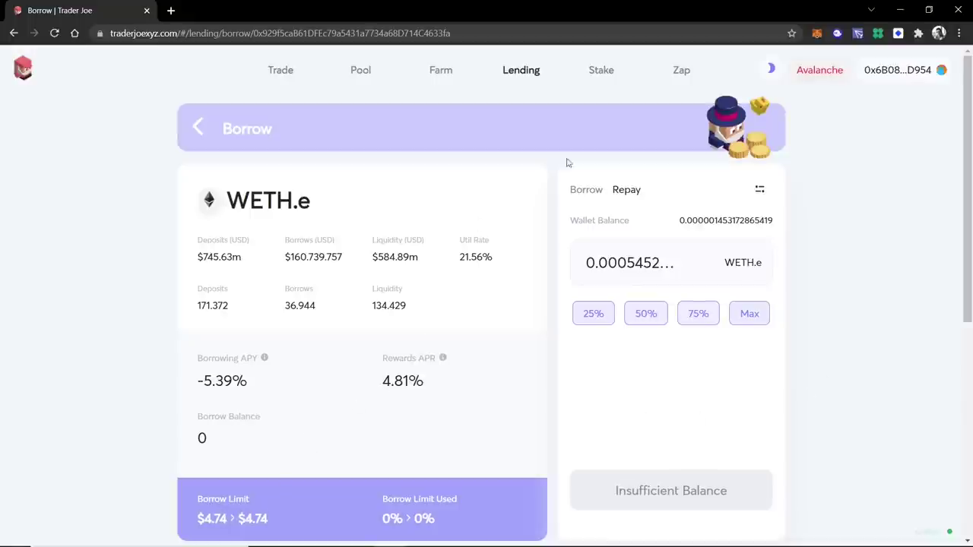
Disable AVAX as collateral in the lending overview and confirm the change
left_click(526, 71)
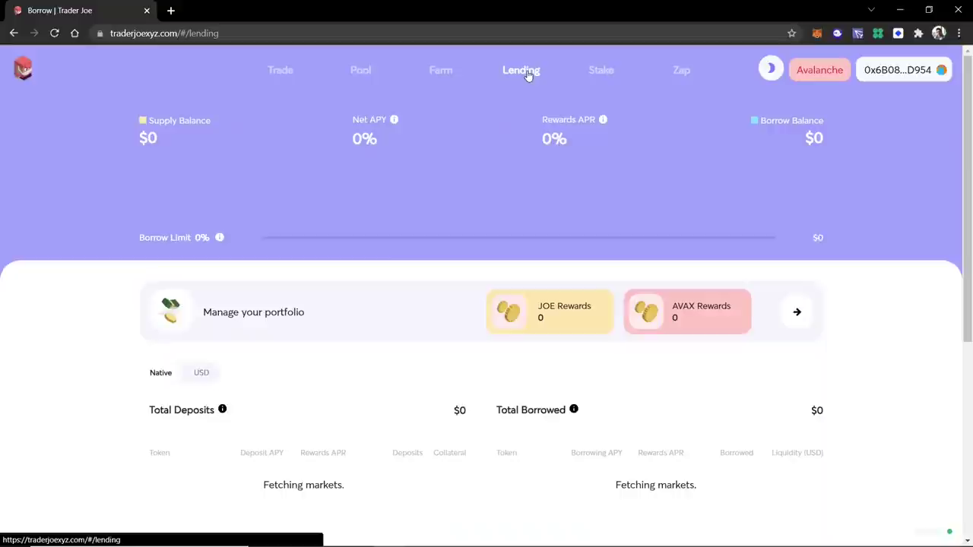
scroll(390, 294, "down", 3)
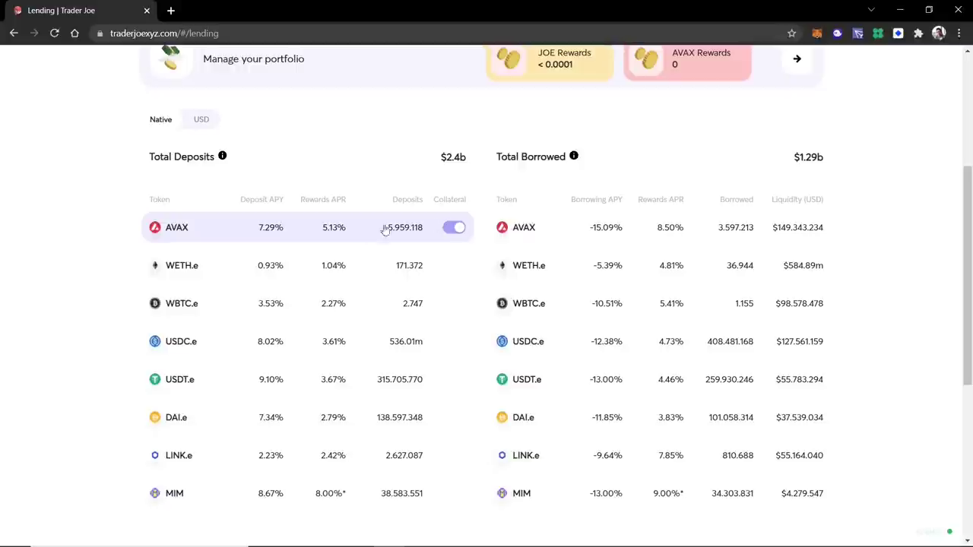
left_click(455, 227)
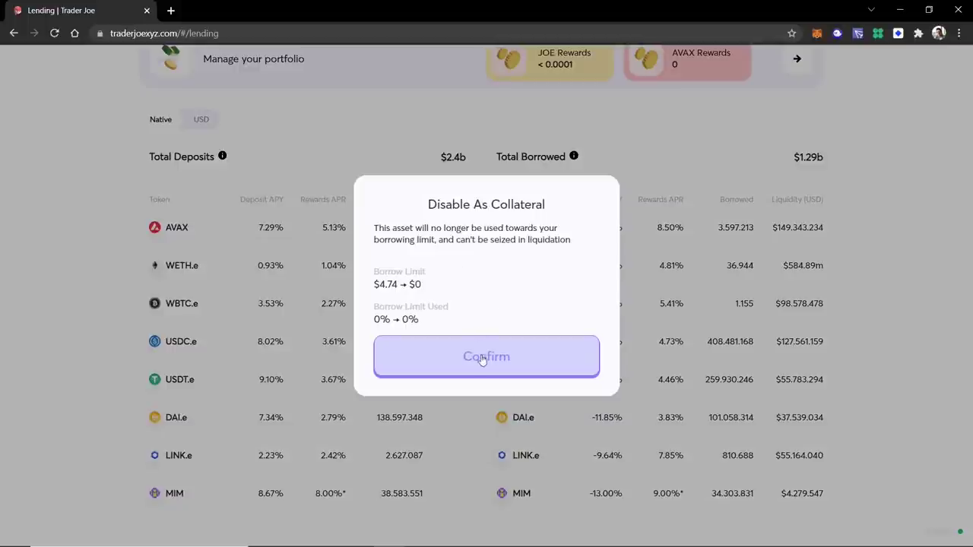
left_click(528, 367)
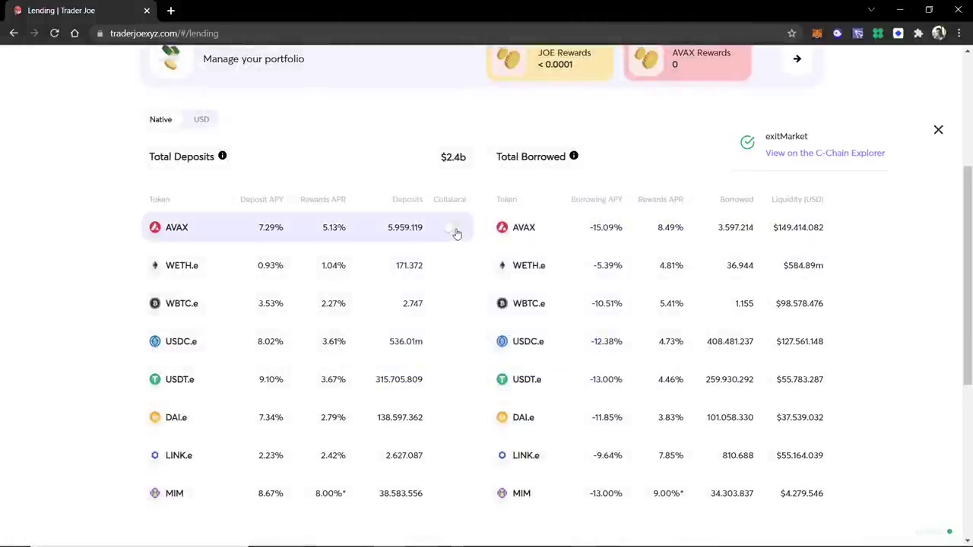
Redeem the maximum supplied AVAX from the AVAX lending market without claiming the rewards
left_click(180, 232)
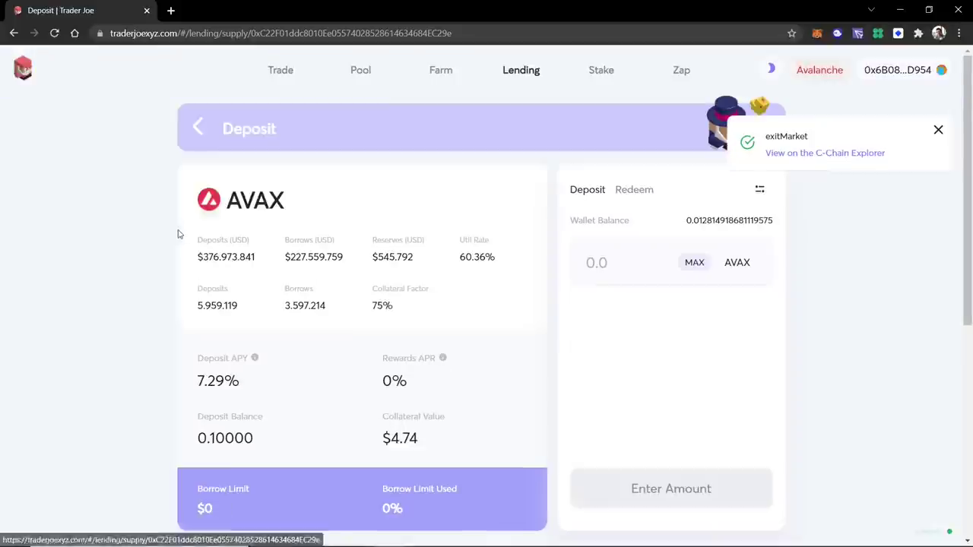
left_click(642, 192)
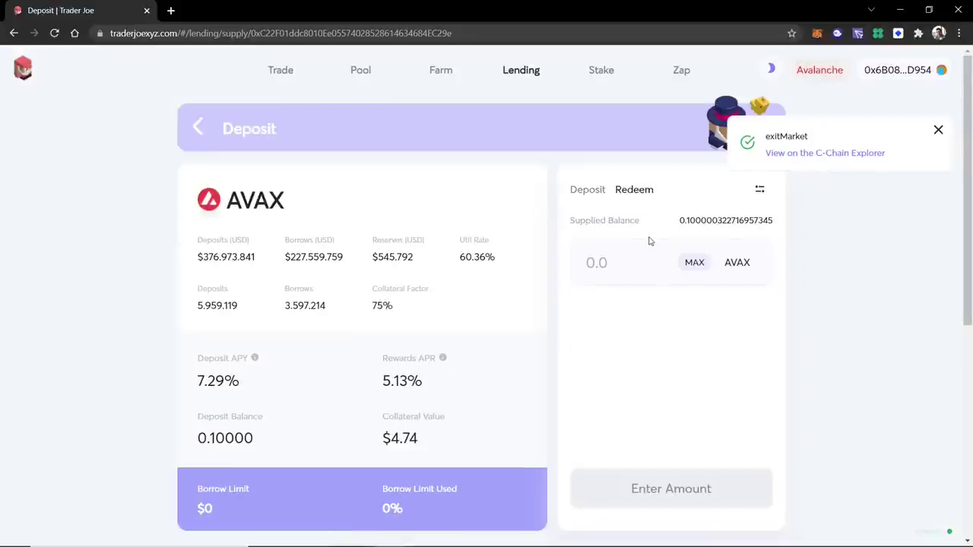
left_click(695, 264)
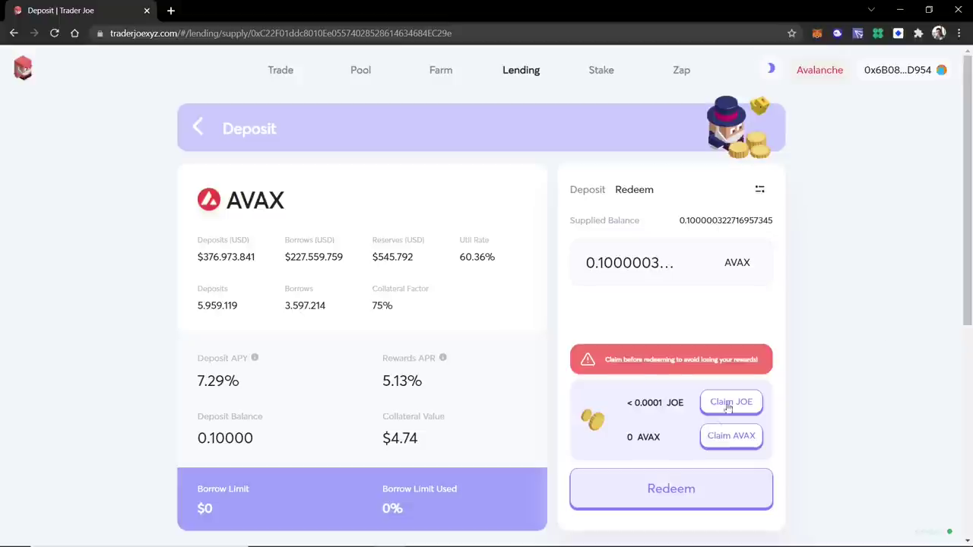
left_click(666, 495)
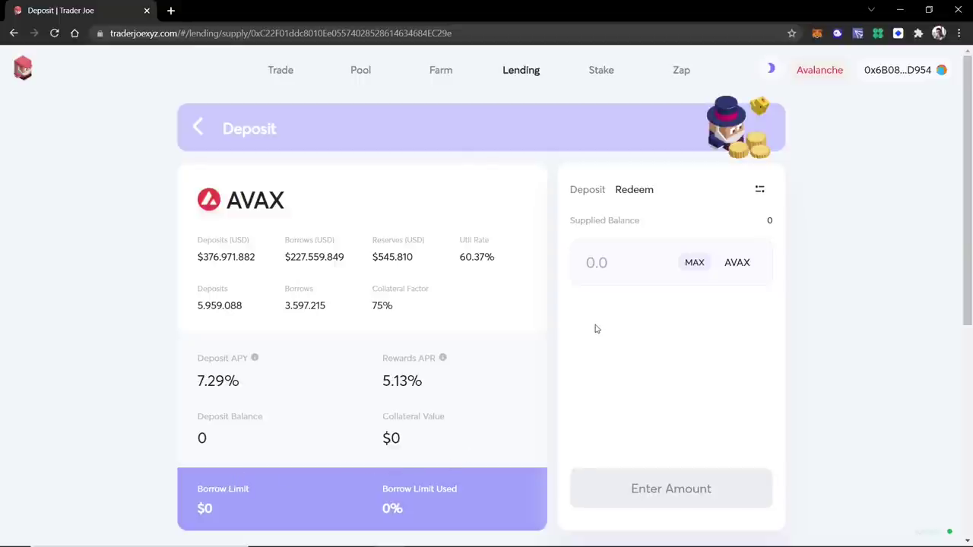
Open JOE staking, enter the maximum JOE balance and approve JOE spending
key("alt+Tab")
left_click(600, 70)
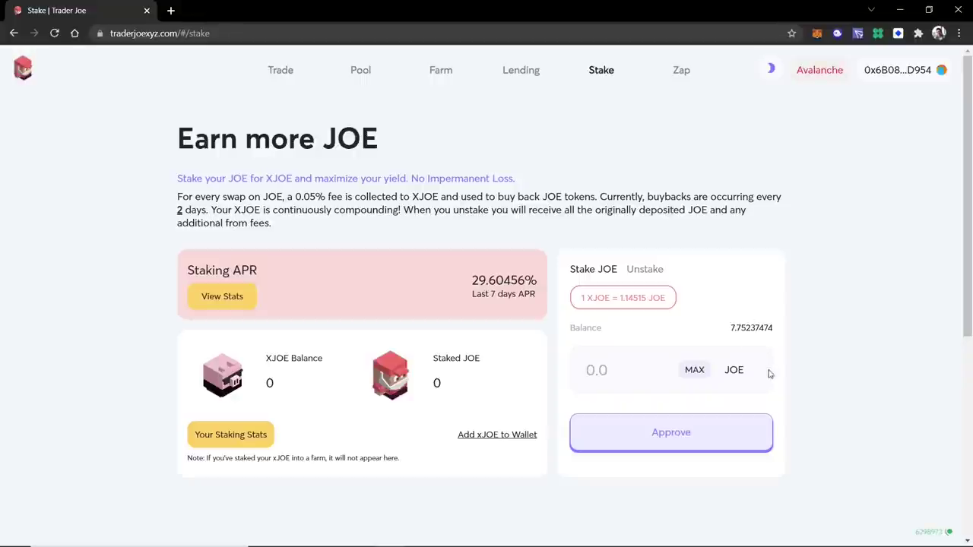
left_click(698, 370)
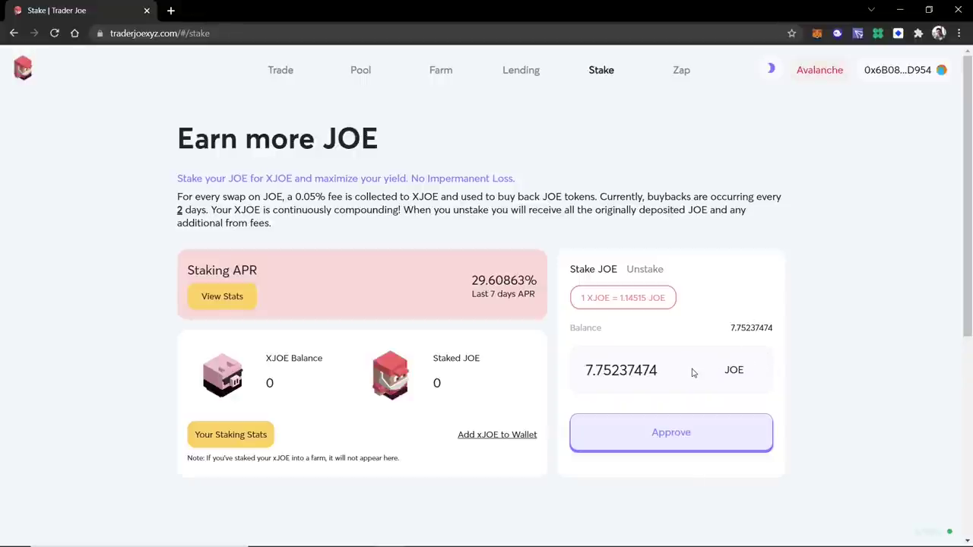
left_click(703, 438)
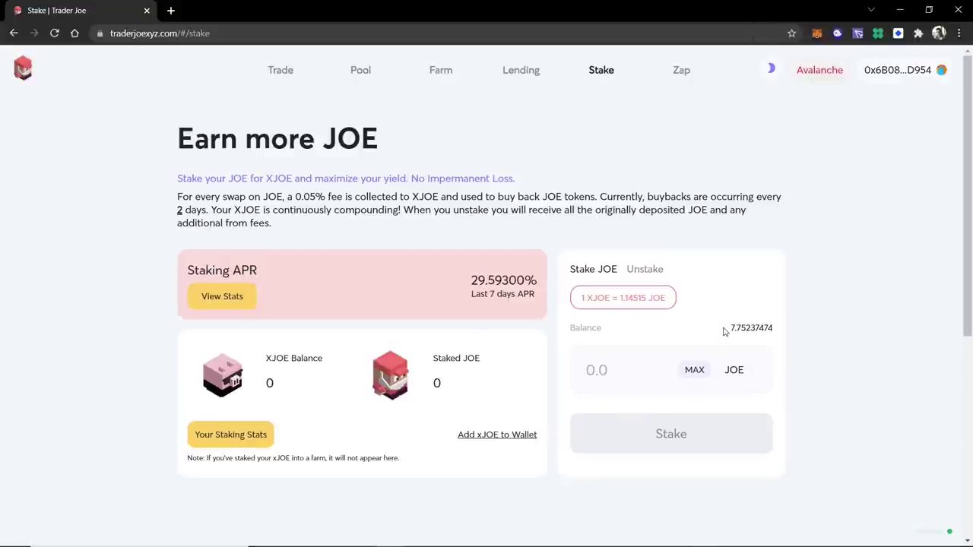
Stake the maximum JOE balance for xJOE and confirm the transaction in MetaMask
left_click(694, 370)
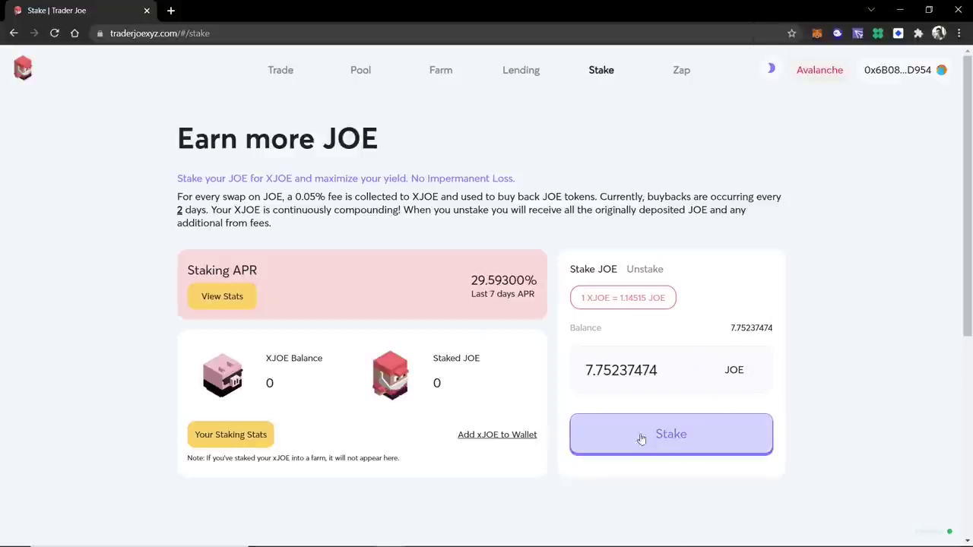
left_click(698, 442)
scroll(903, 327, "down", 3)
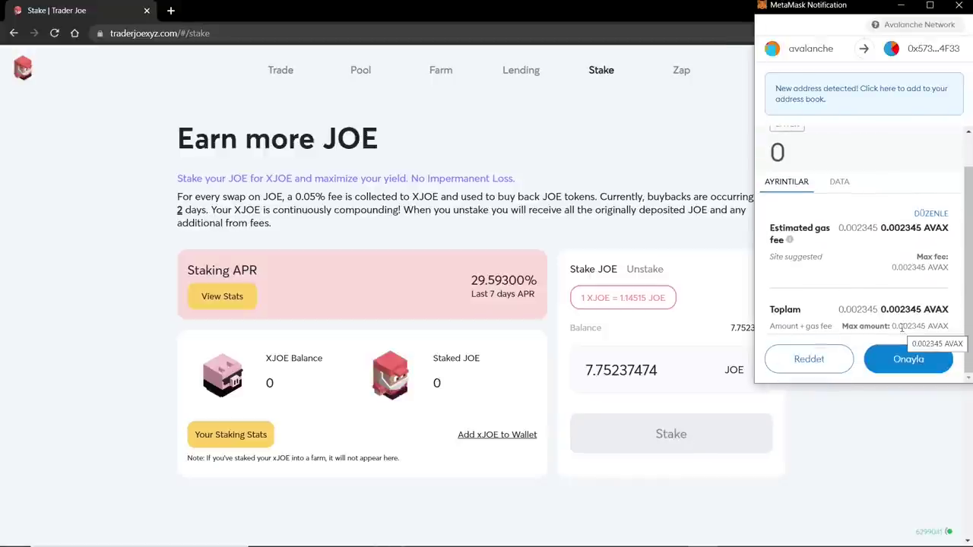
left_click(905, 359)
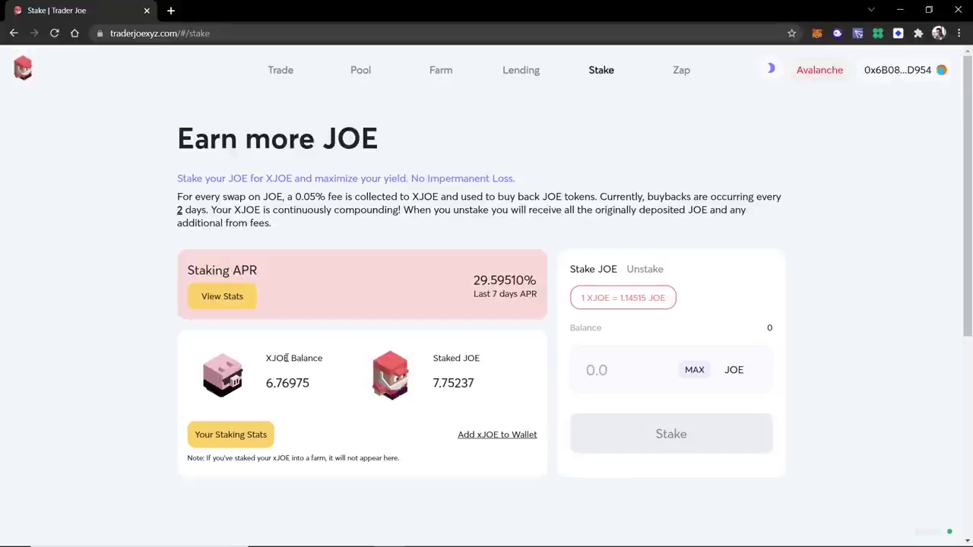
Unstake the maximum xJOE balance back to JOE and confirm the transaction in MetaMask
left_click(649, 275)
left_click(693, 370)
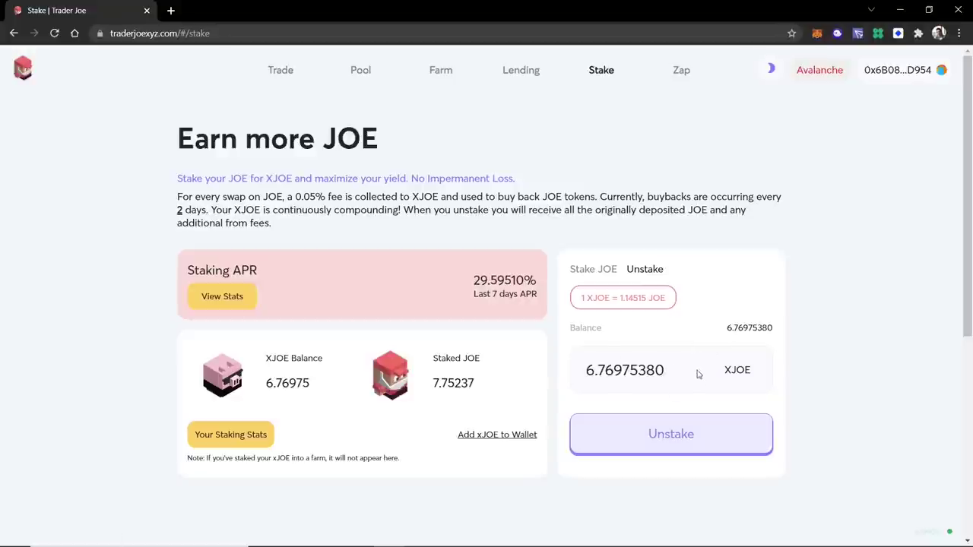
left_click(645, 434)
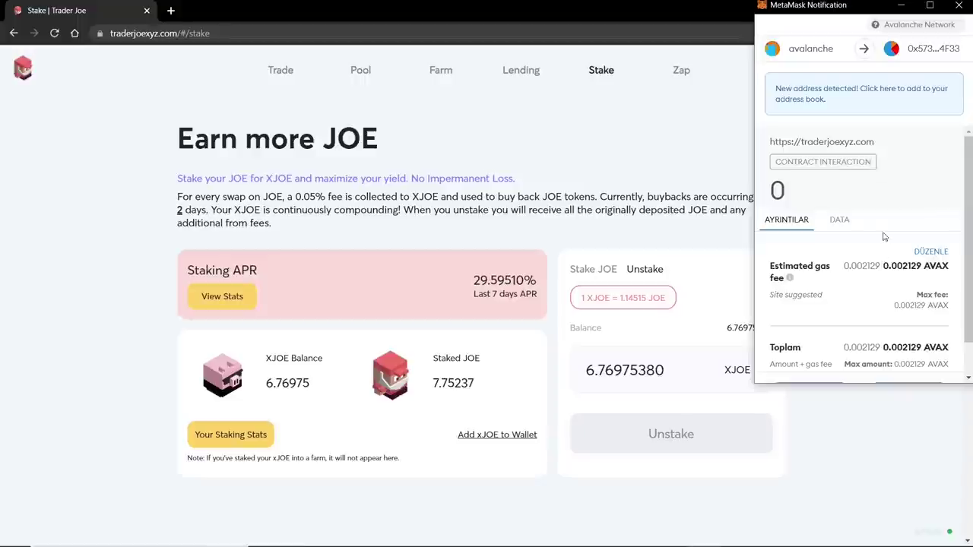
left_click(916, 358)
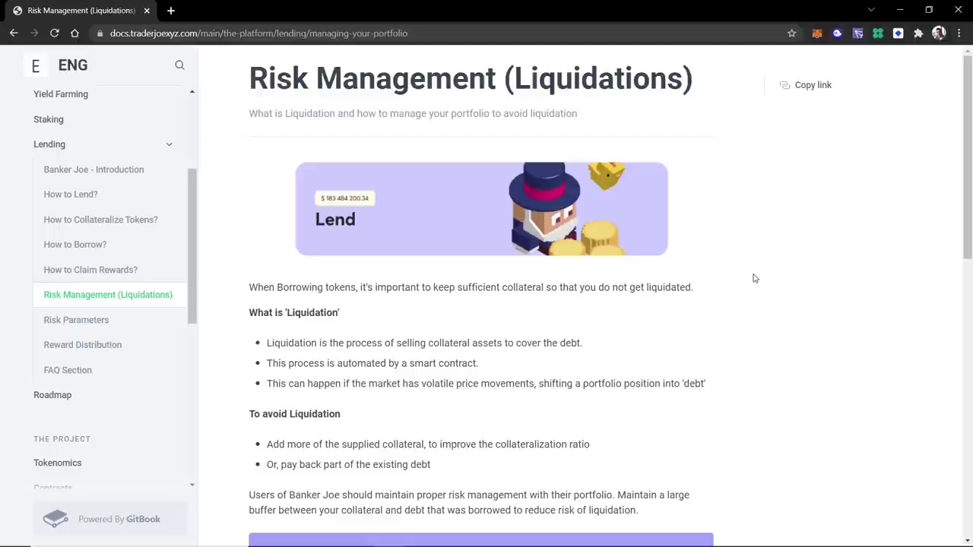
Read through the Risk Management (Liquidations) documentation on what liquidation is and how to avoid it
scroll(754, 279, "down", 3)
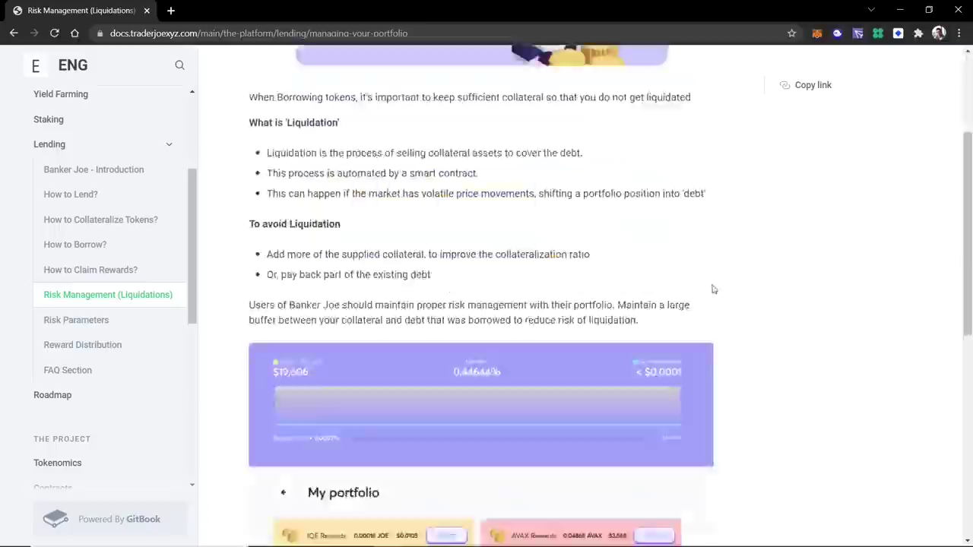
scroll(712, 289, "up", 2)
scroll(704, 302, "down", 3)
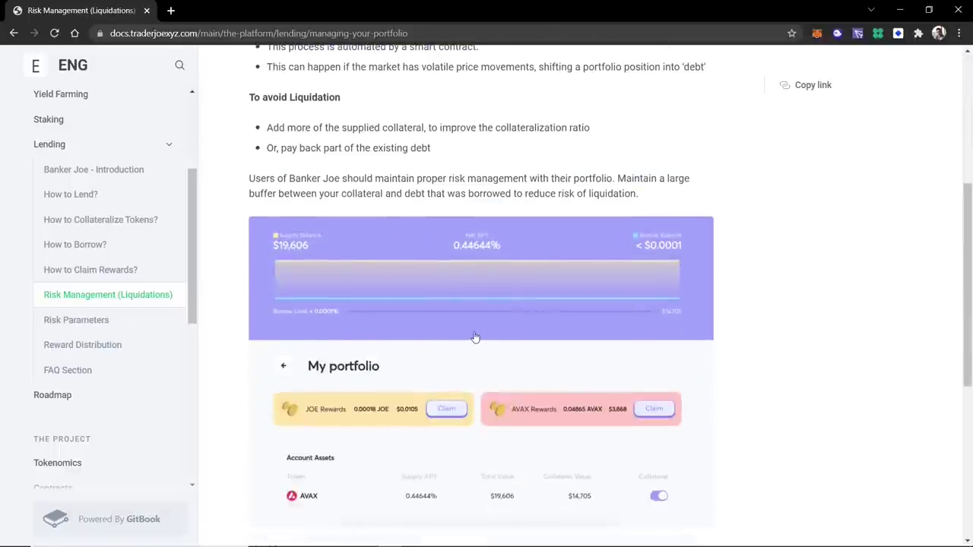